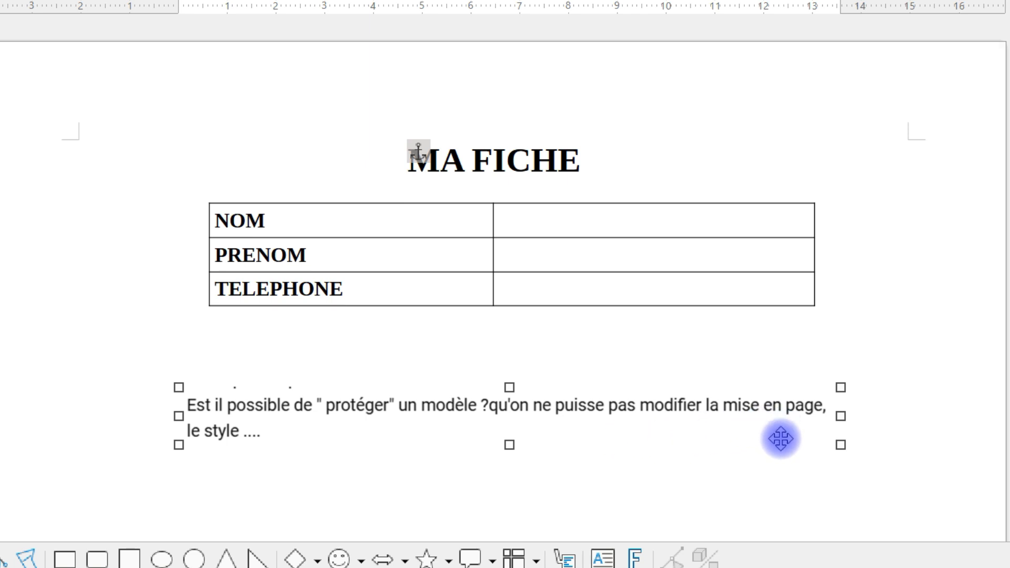
Delete the selected question text object below the table and place the cursor in the empty cell beside TELEPHONE
key("Delete")
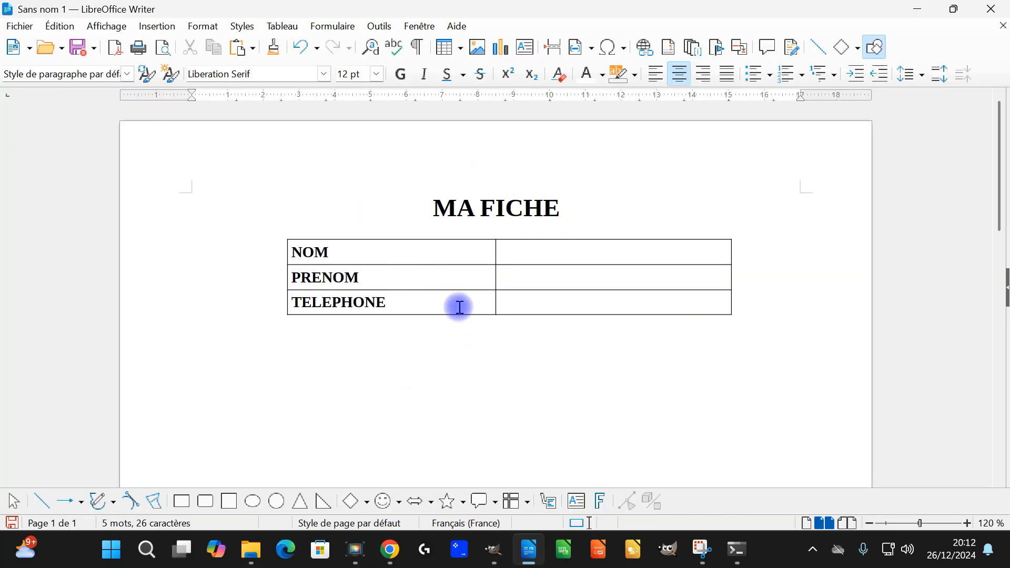
left_click(521, 278)
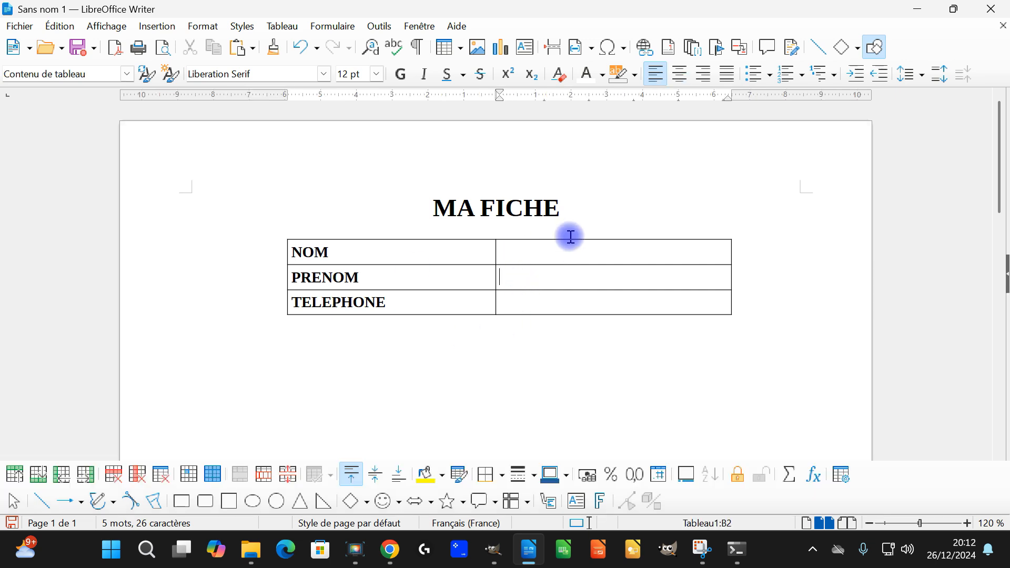
left_click(525, 277)
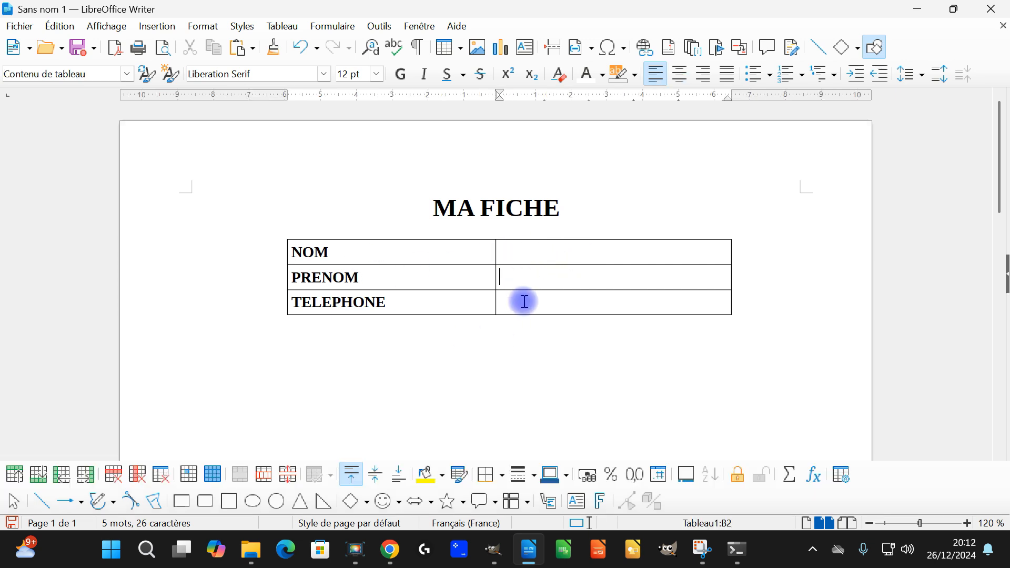
left_click(524, 303)
Save the document in the MODELE folder as a Modèle de texte ODF named "modèle de fiche d'inscription"
left_click(20, 25)
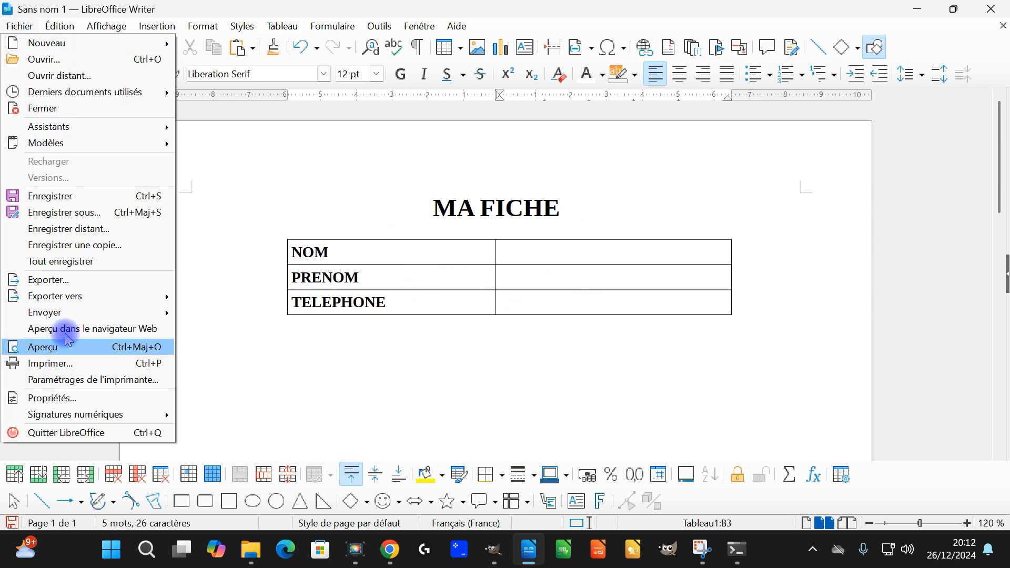
left_click(120, 215)
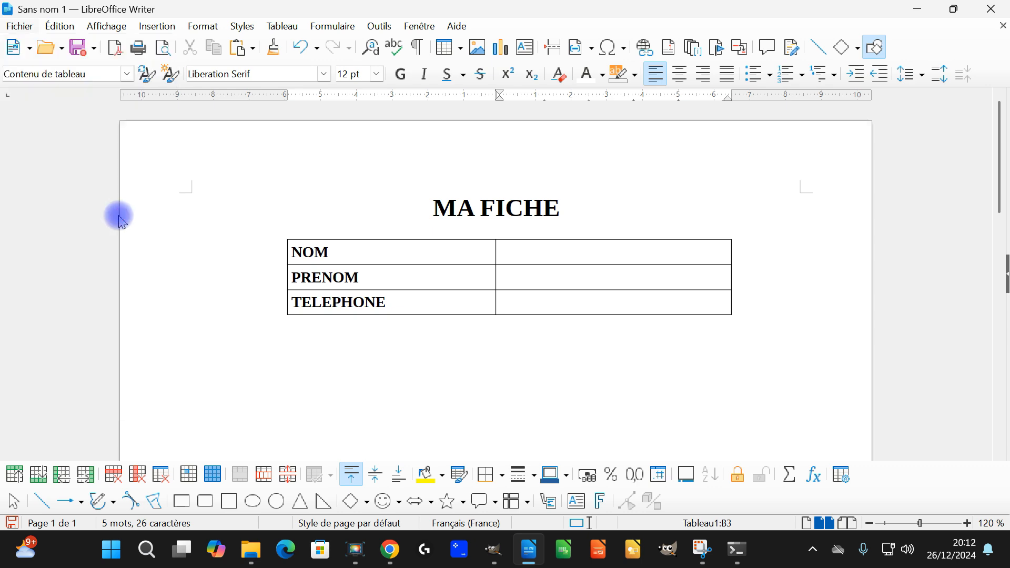
double_click(213, 218)
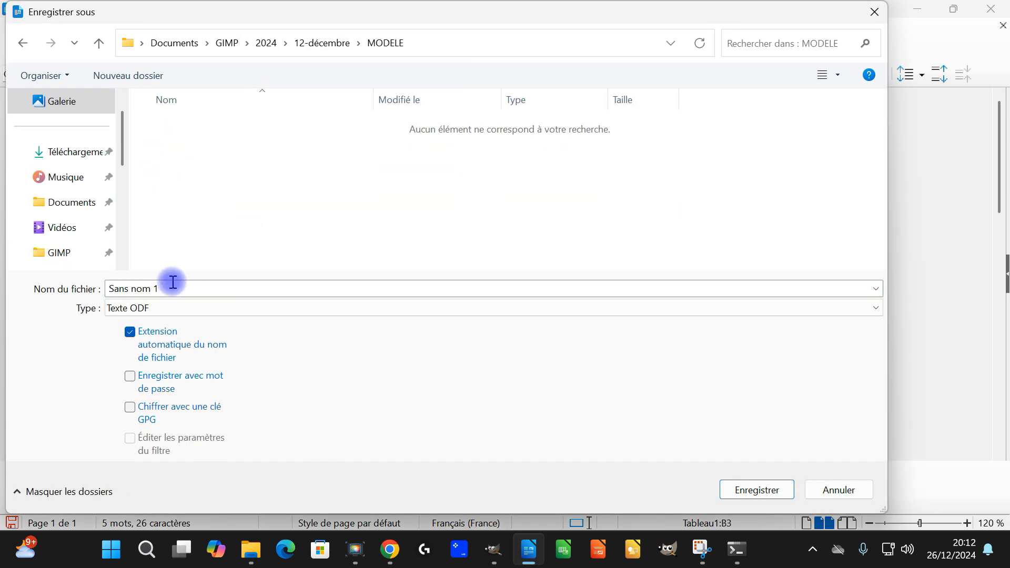
left_click(176, 307)
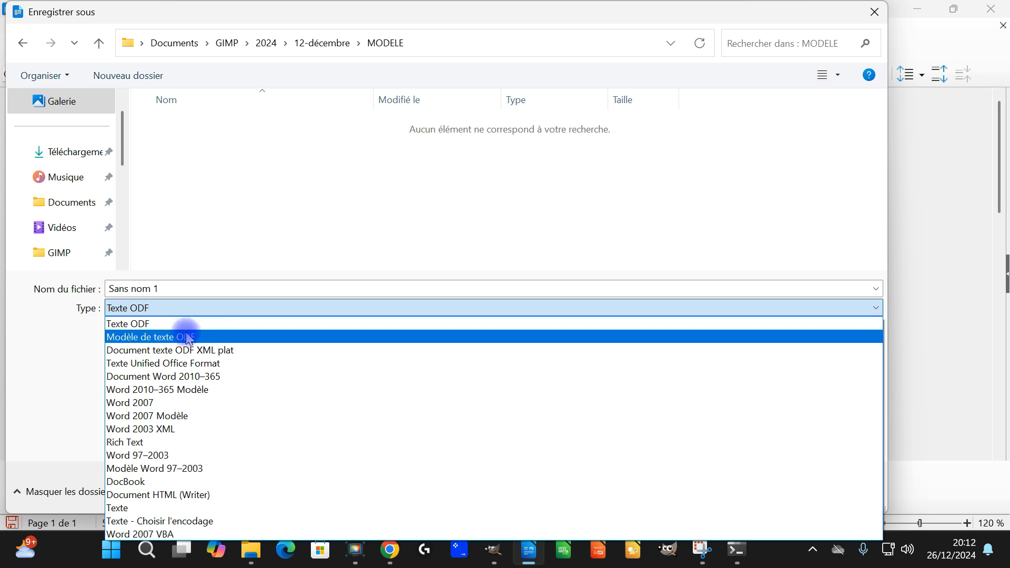
left_click(152, 337)
left_click(187, 284)
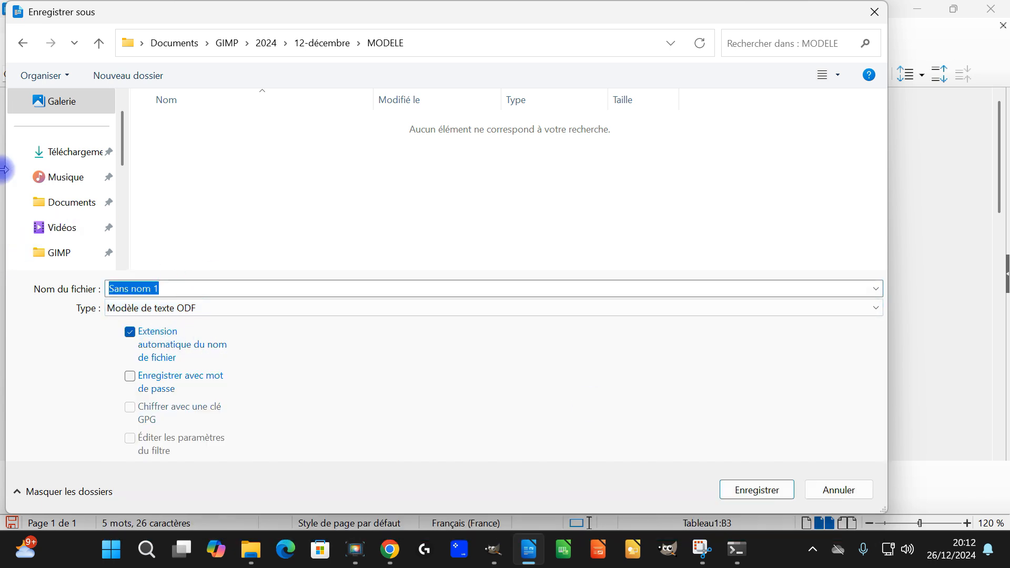
key("Caps_Lock")
type("M")
key("BackSpace")
type("modèle de fiche d'inscription")
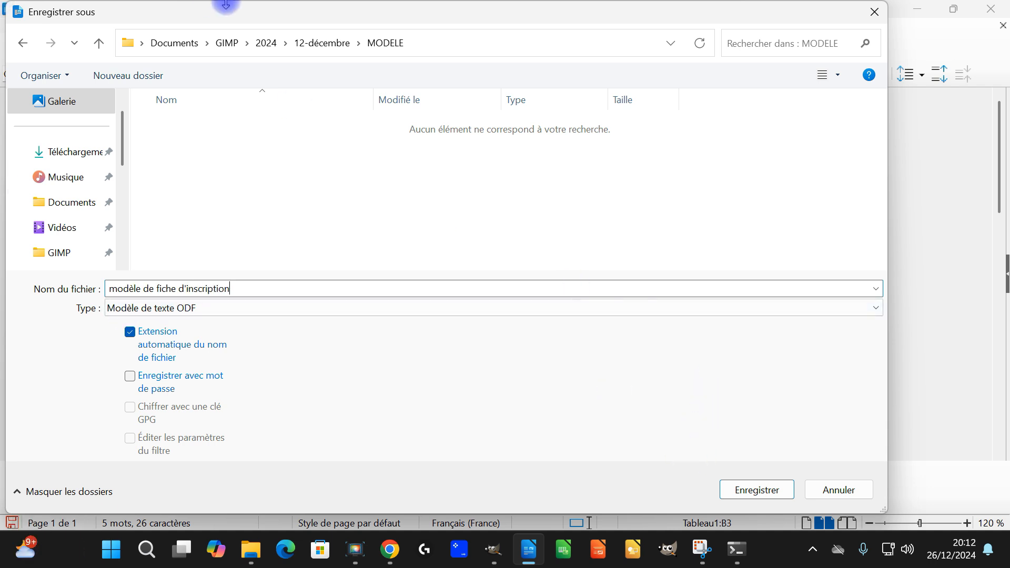
left_click(757, 490)
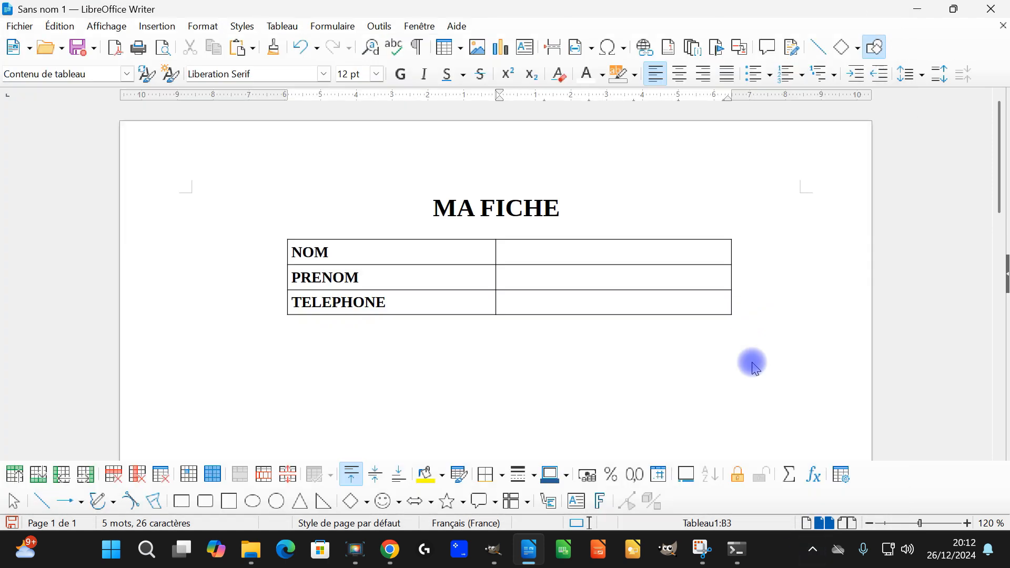
Switch to File Explorer, go to the MODELE folder and open a new document from "modèle de fiche d'inscription"
left_click(251, 549)
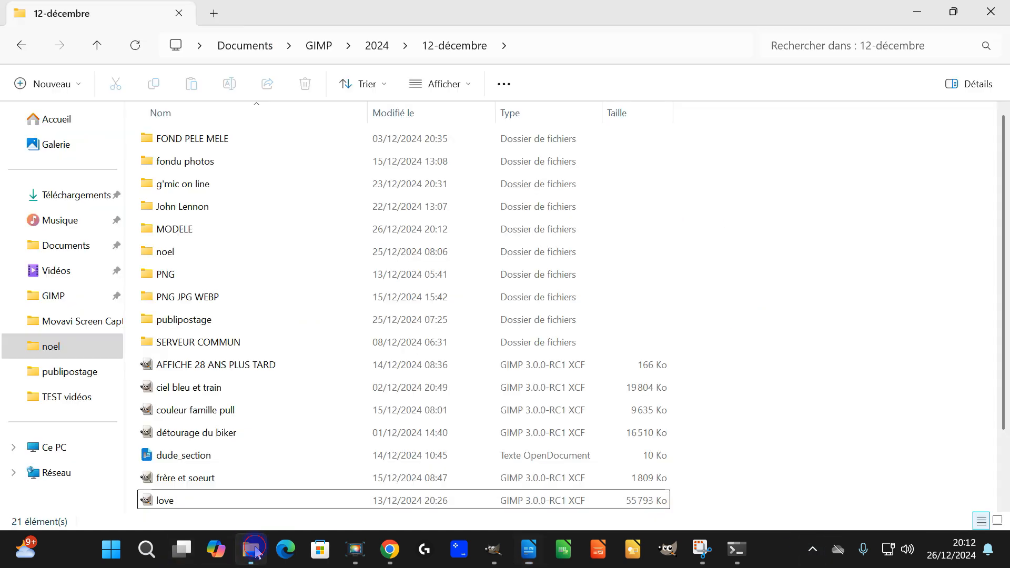
double_click(304, 222)
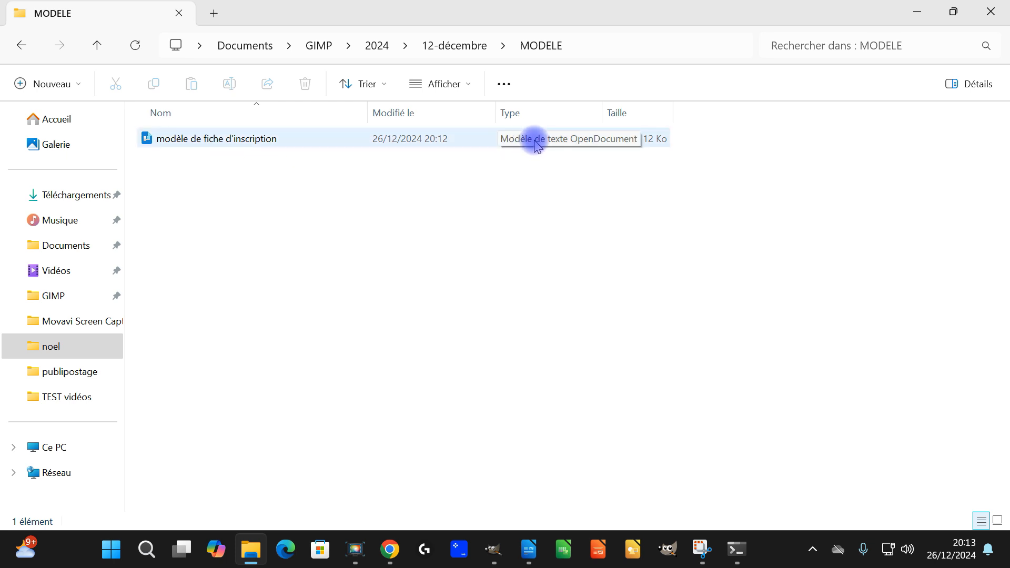
left_click(505, 219)
left_click(527, 550)
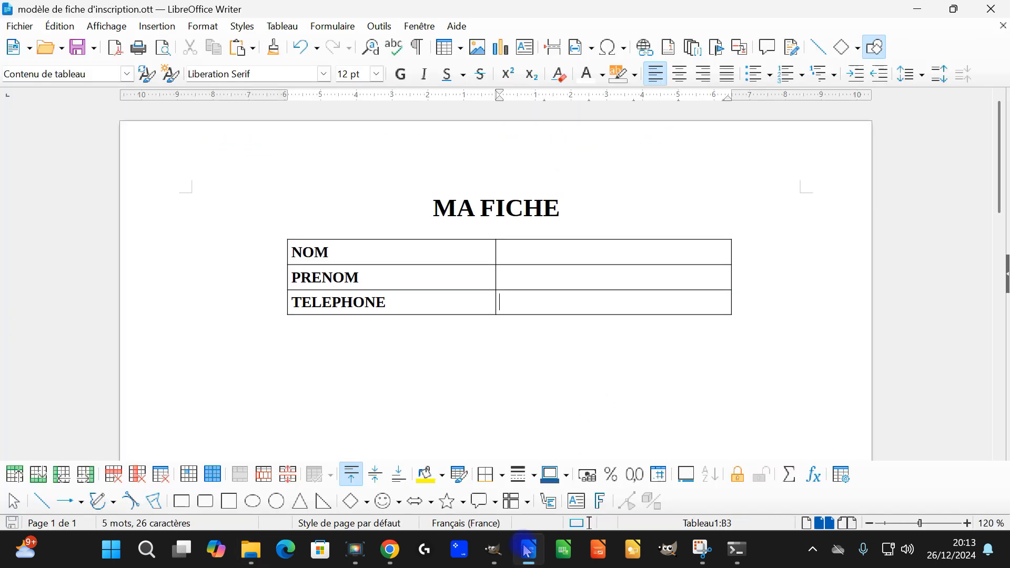
left_click(526, 550)
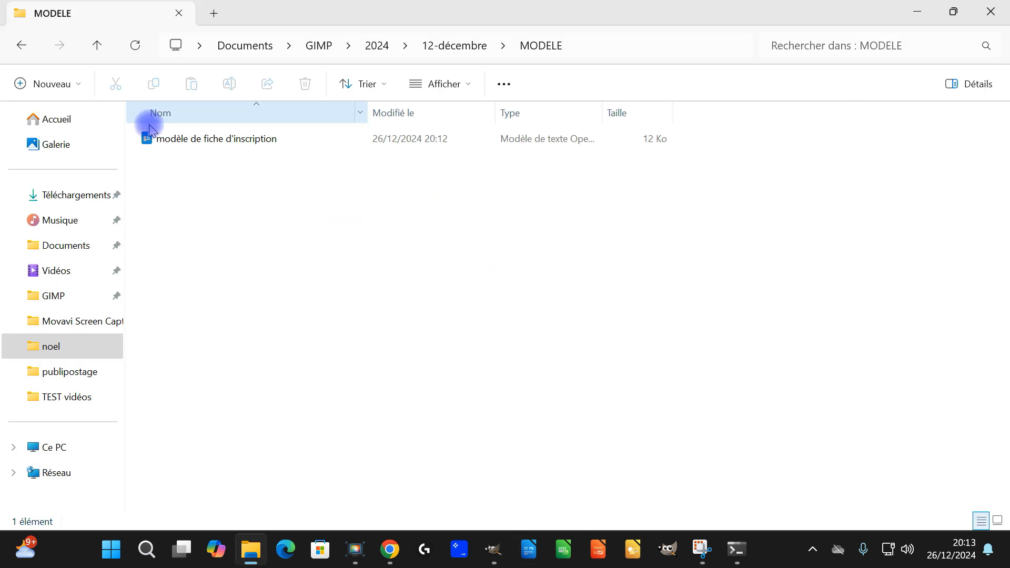
double_click(182, 140)
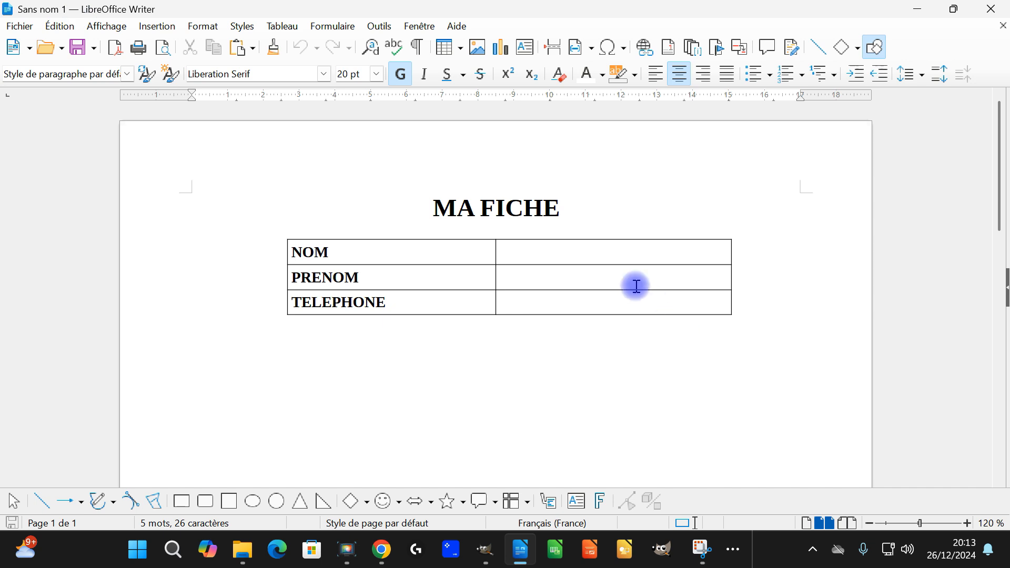
Fill in the table's second column with the person's last name, first name and phone number
left_click(657, 257)
type("PINEAU")
key("Tab")
type("MIGUEL")
key("Tab")
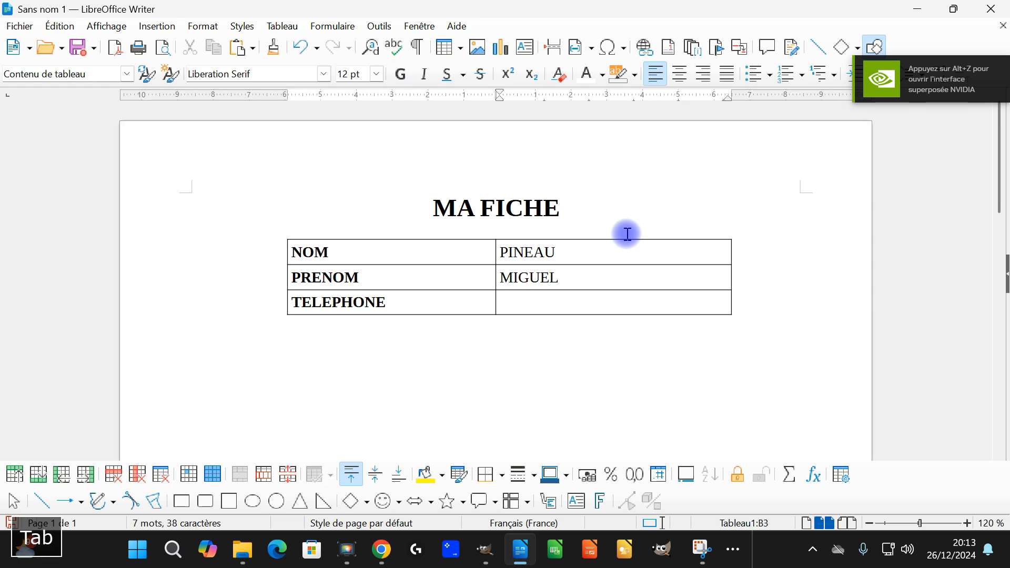
type("01 05 026 33")
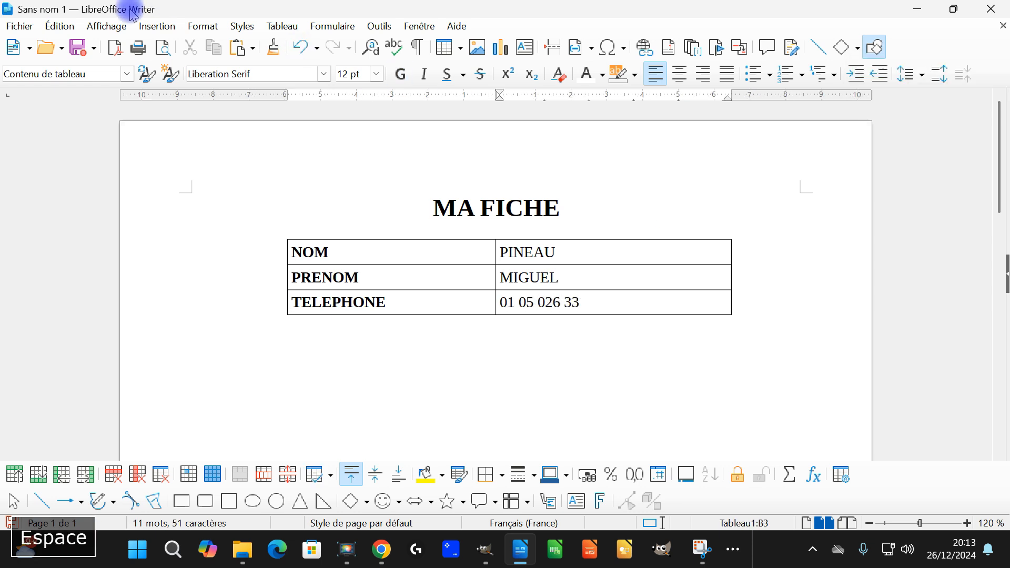
Save the completed form in the MODELE folder as Texte ODF, naming it "FICHE DE" followed by the person's first name
left_click(21, 27)
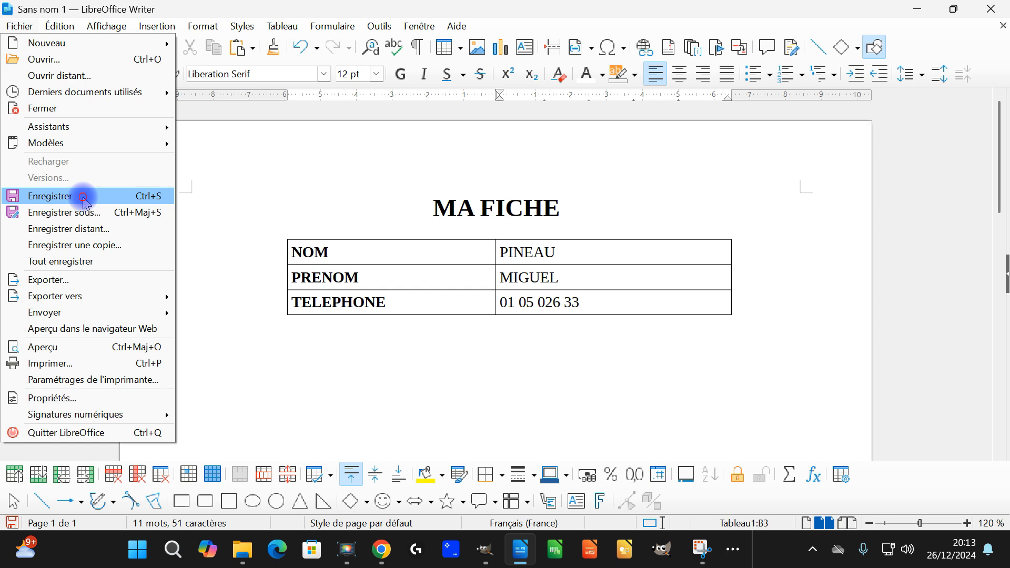
left_click(84, 199)
type("FICHE DE MIGUEL")
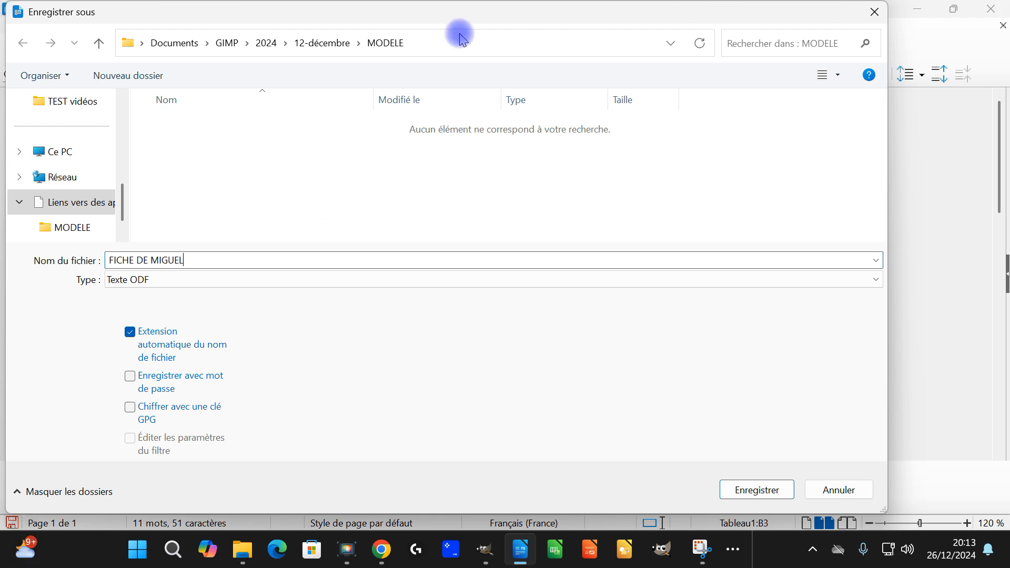
left_click(784, 488)
Switch to File Explorer, bring up the saved personal form to review it, and close it
left_click(920, 12)
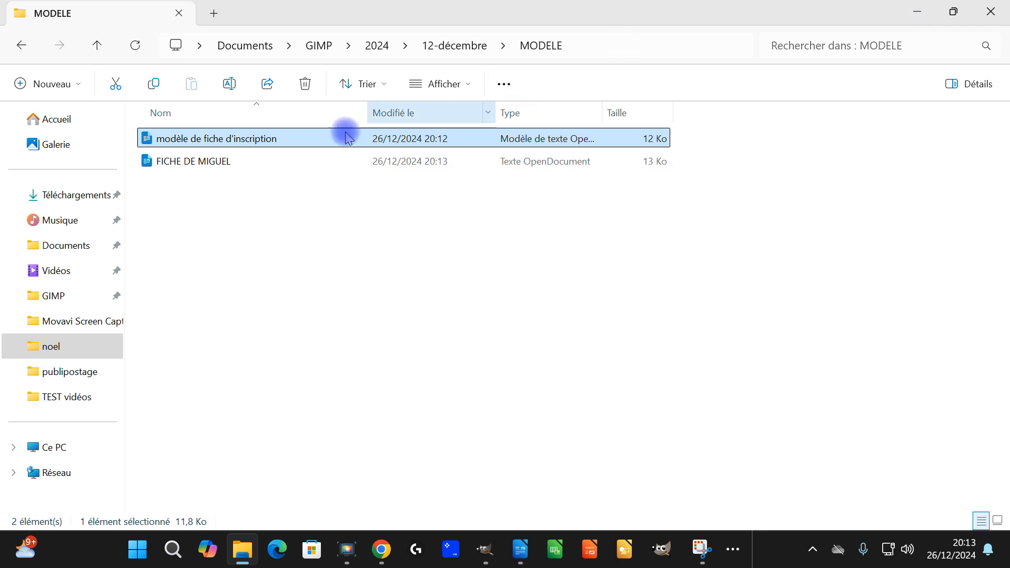
left_click(200, 161)
double_click(200, 161)
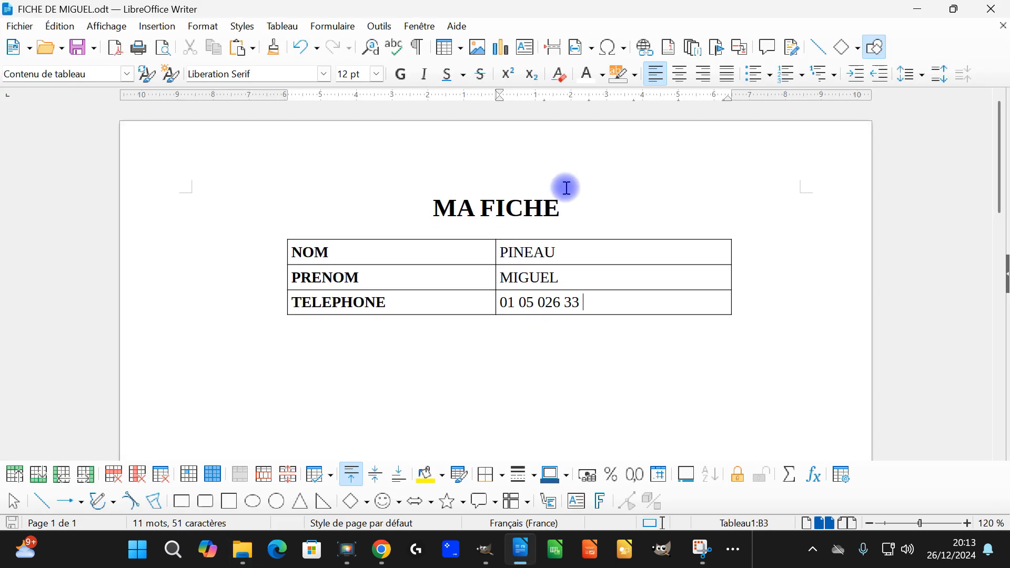
left_click(996, 7)
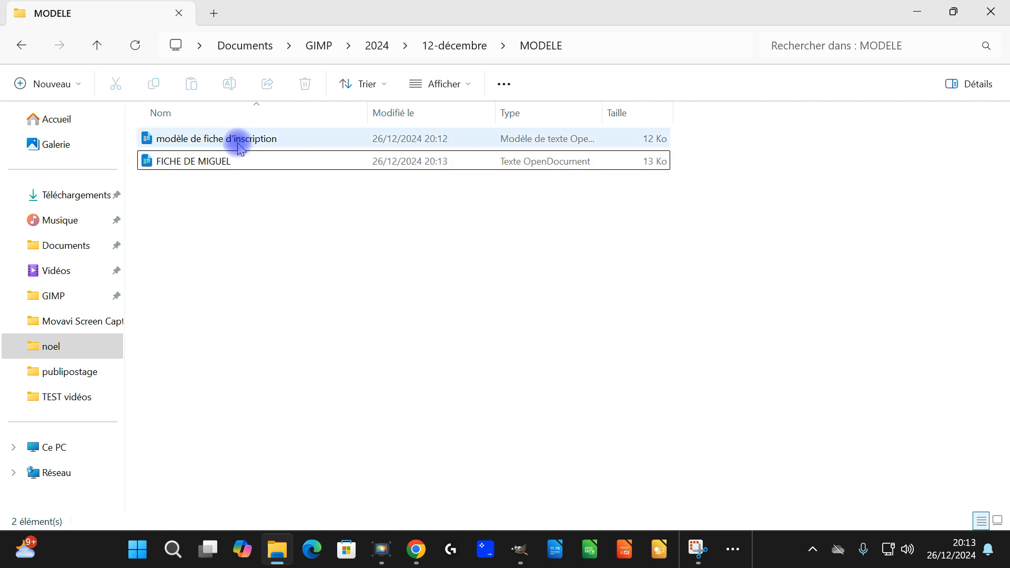
Reopen the saved personal form, check the file type offered in its Save As dialog, and close it without saving
double_click(219, 163)
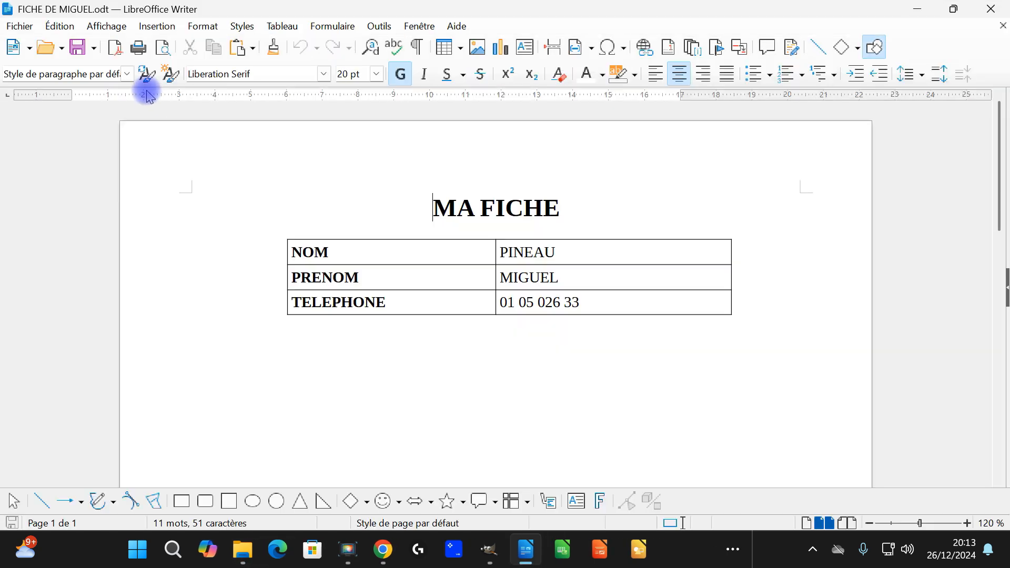
left_click(19, 27)
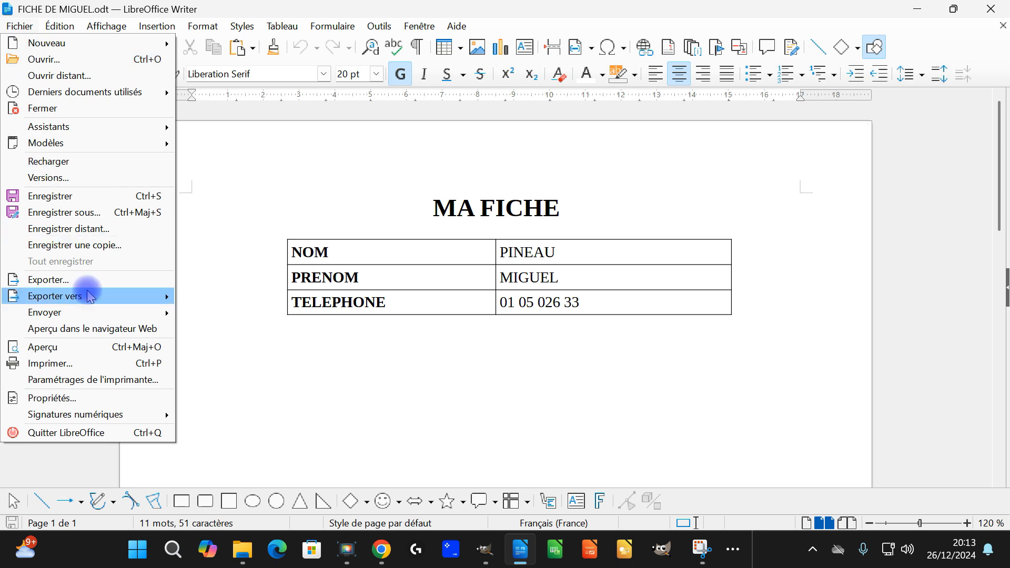
left_click(107, 213)
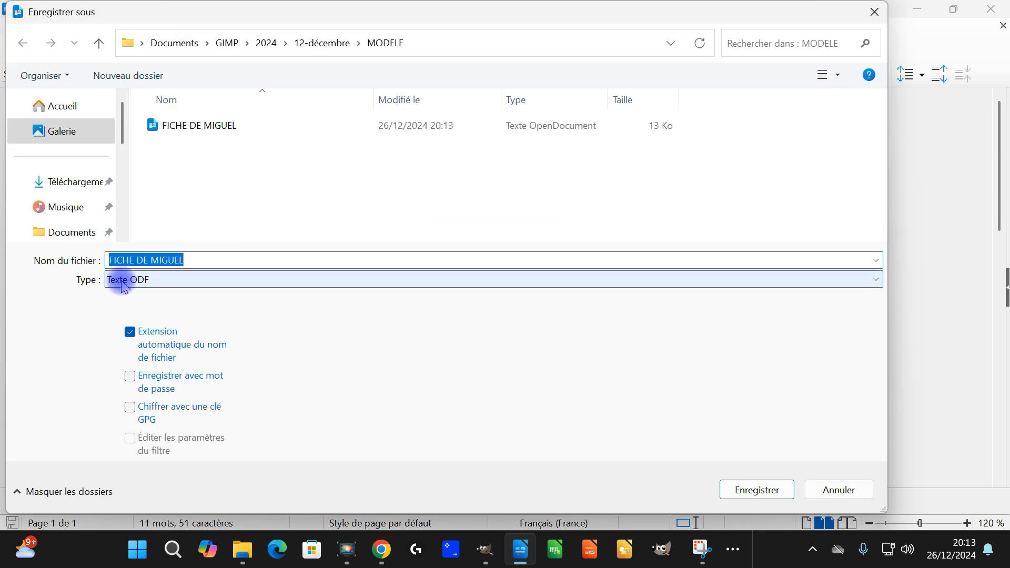
left_click(147, 284)
left_click(149, 279)
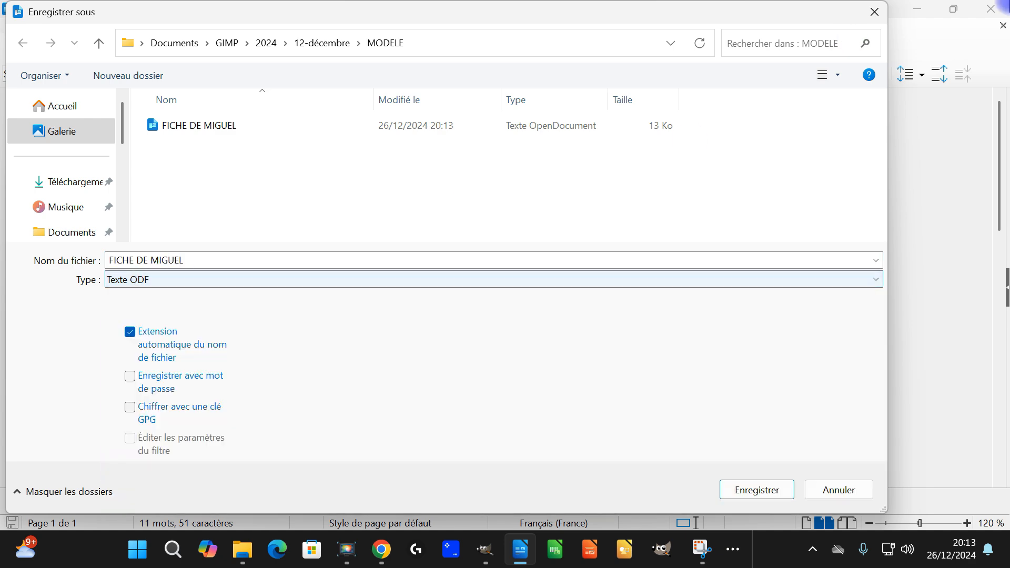
left_click(879, 13)
left_click(998, 8)
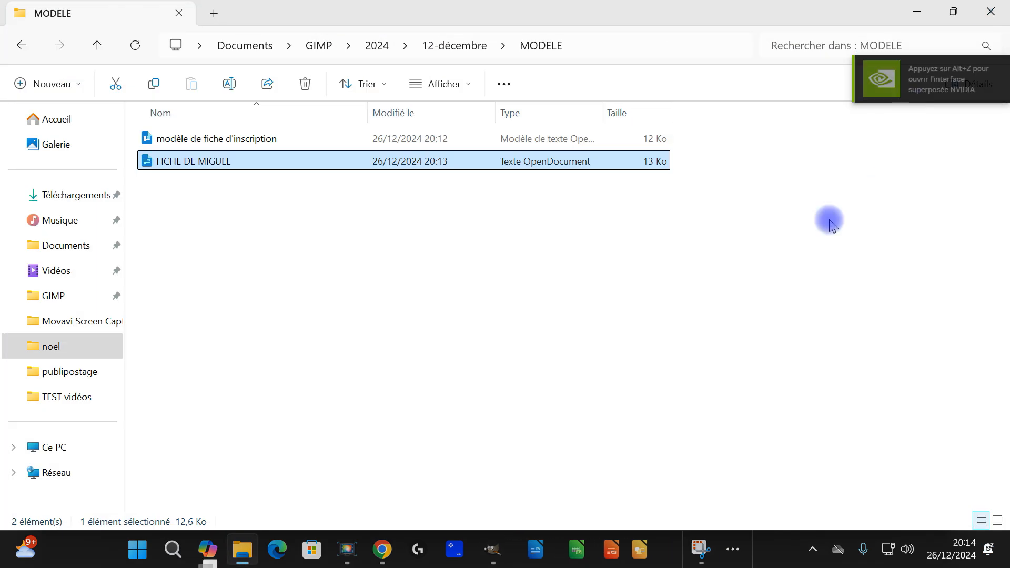
Open a new document from the template, check the Modèle de texte ODF files in Save As, and close without saving
left_click(487, 237)
double_click(204, 140)
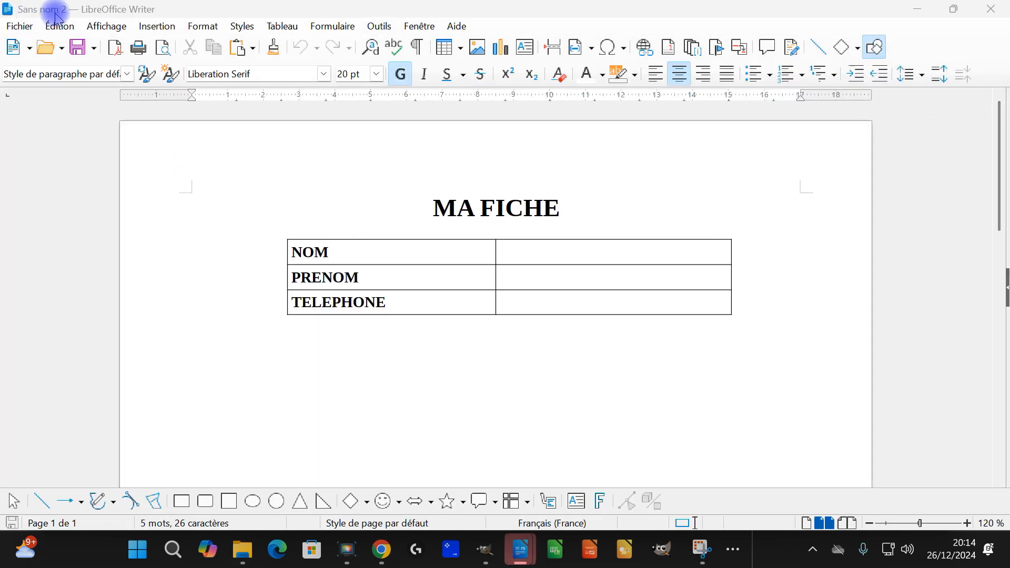
left_click(21, 26)
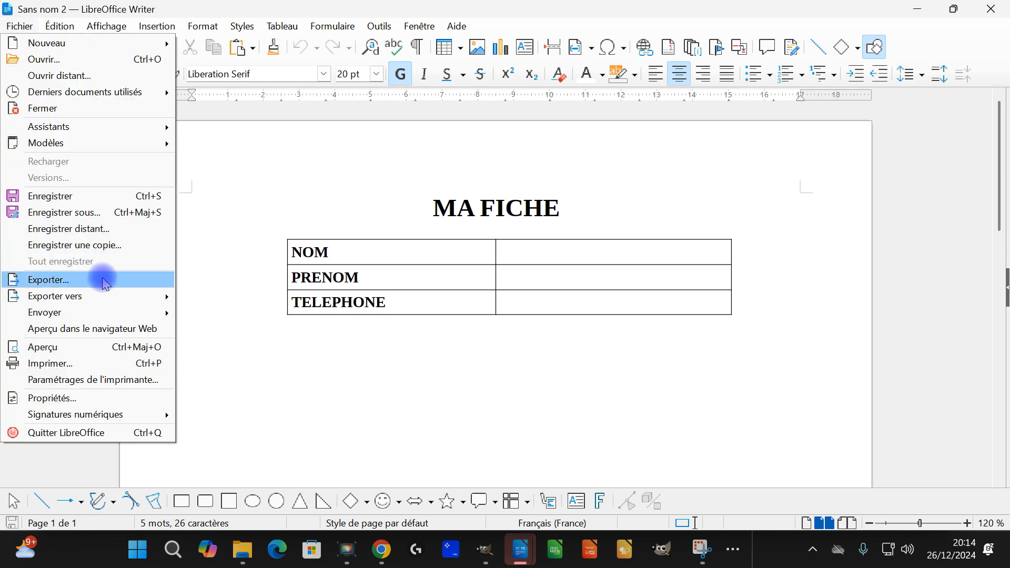
left_click(108, 210)
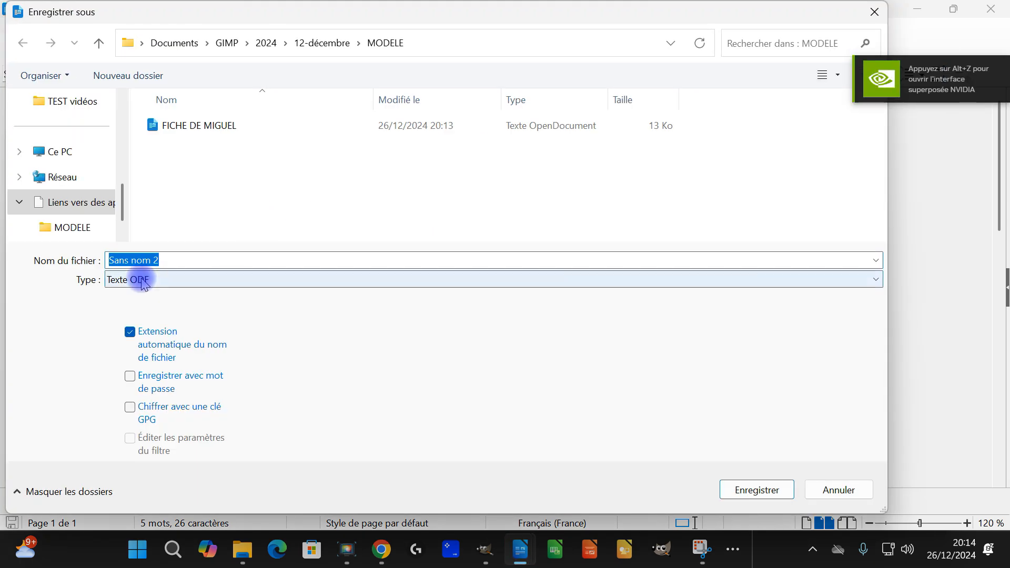
left_click(170, 284)
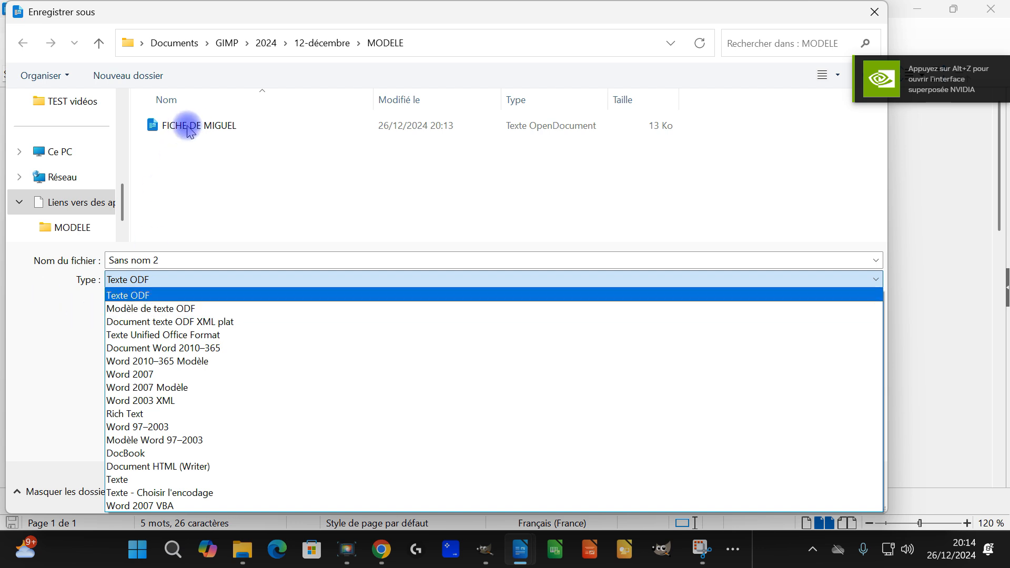
left_click(146, 314)
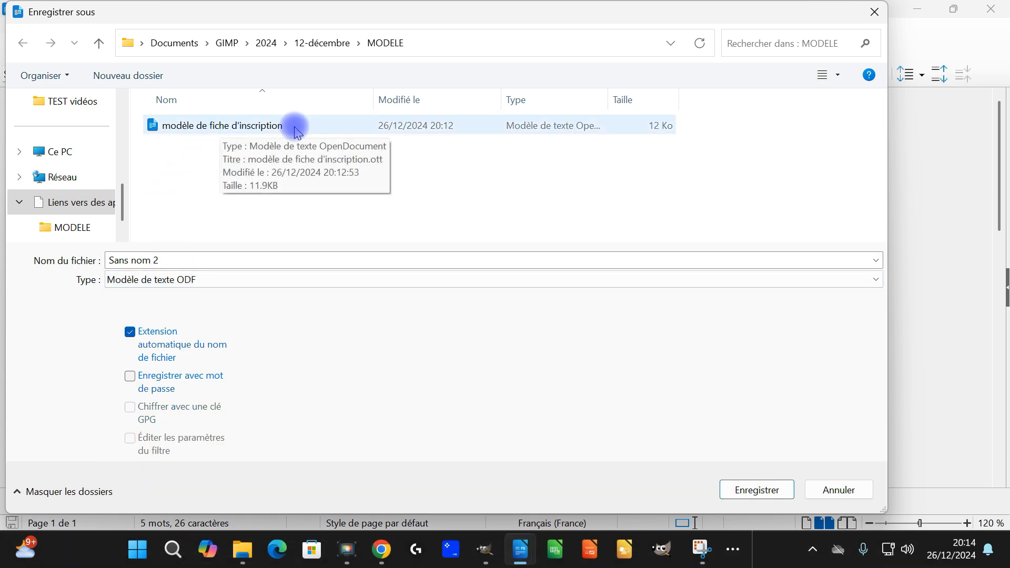
left_click(874, 13)
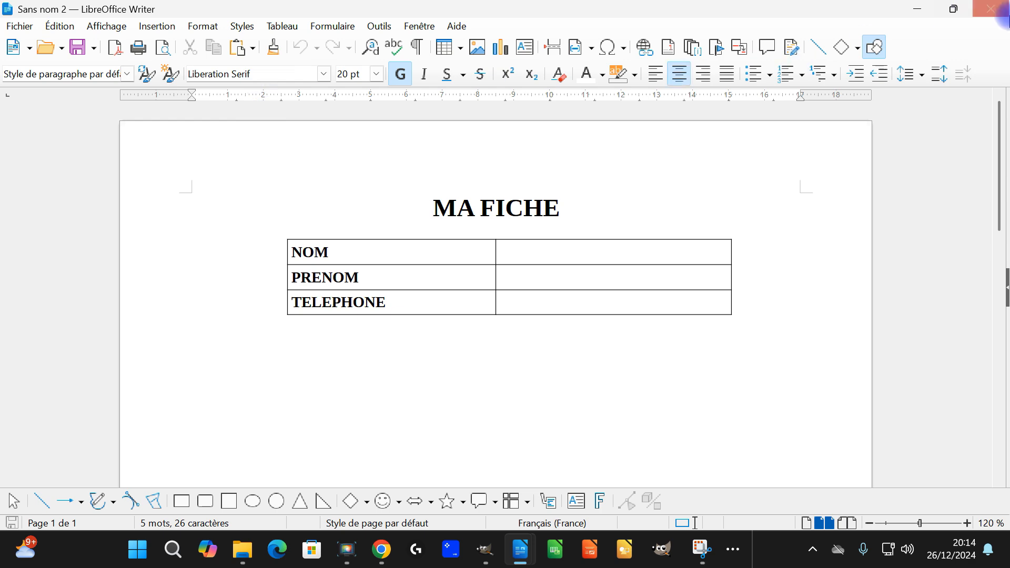
left_click(1002, 12)
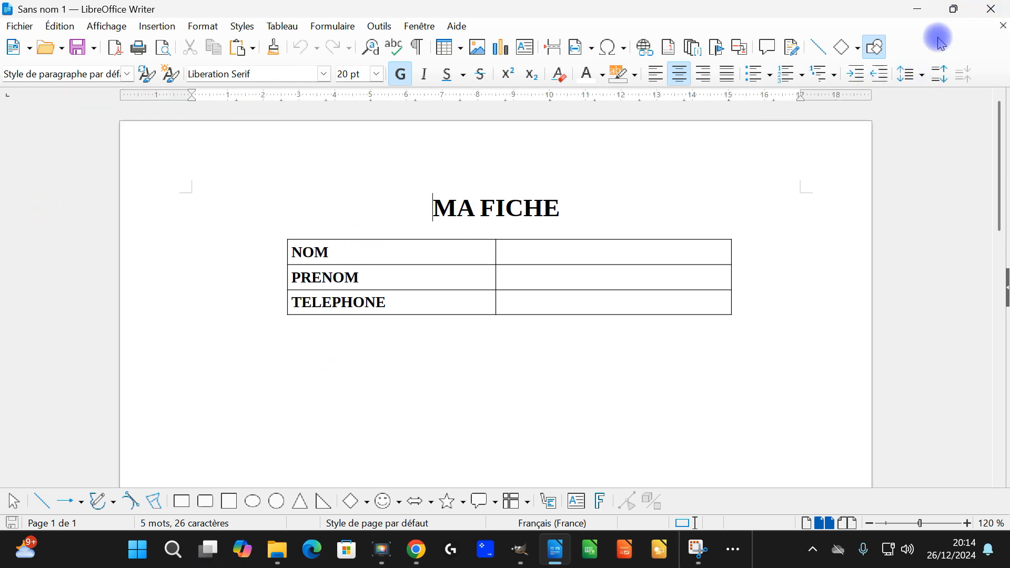
left_click(988, 11)
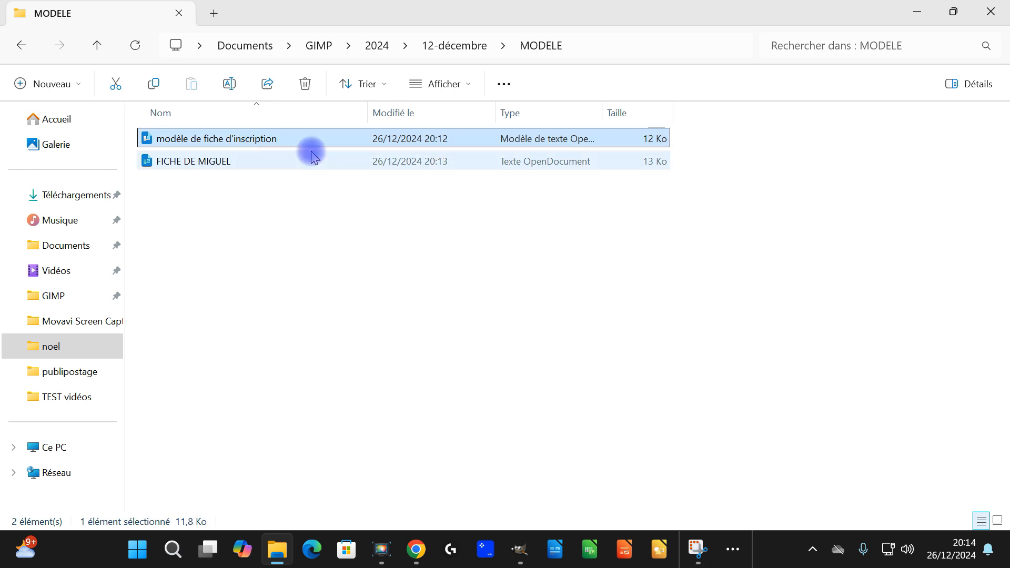
Create a new document from the modèle de fiche d'inscription template and colour the title MA FICHE teal green
double_click(264, 138)
left_click_drag(417, 198, 650, 203)
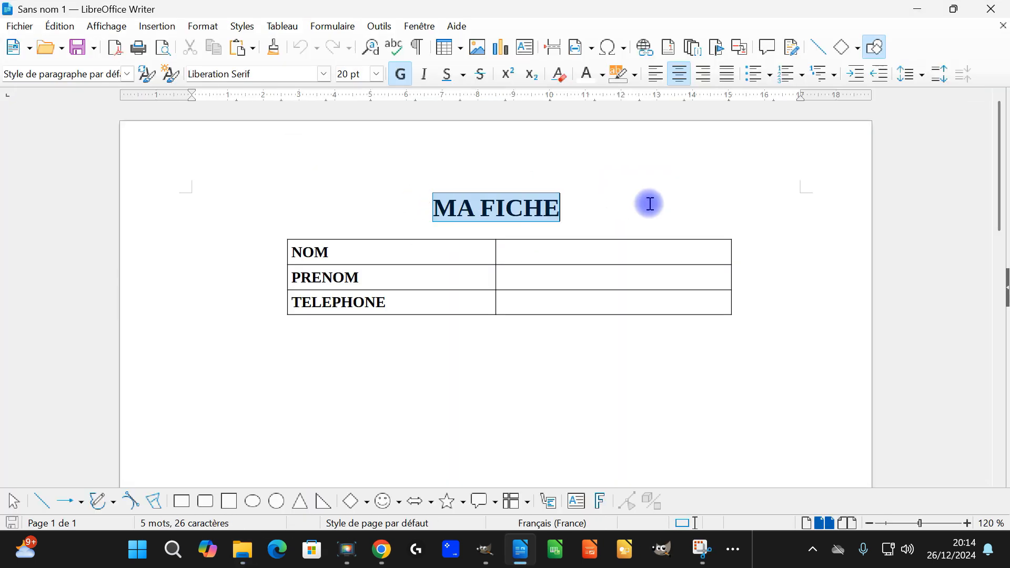
left_click(603, 76)
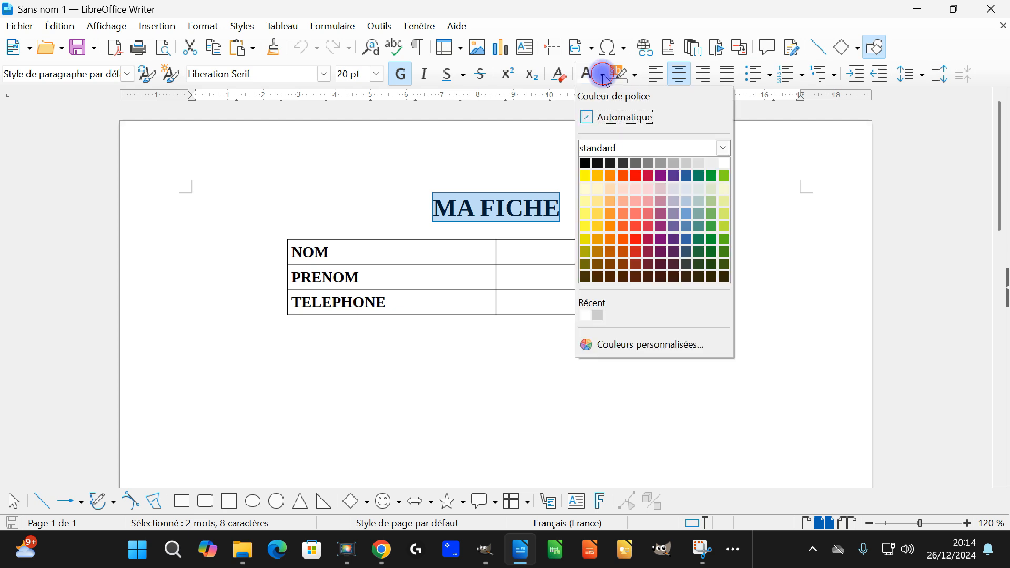
left_click(699, 175)
Give the NOM, PRENOM and TELEPHONE cells of the table a pale yellow-green background colour
left_click_drag(394, 245, 403, 291)
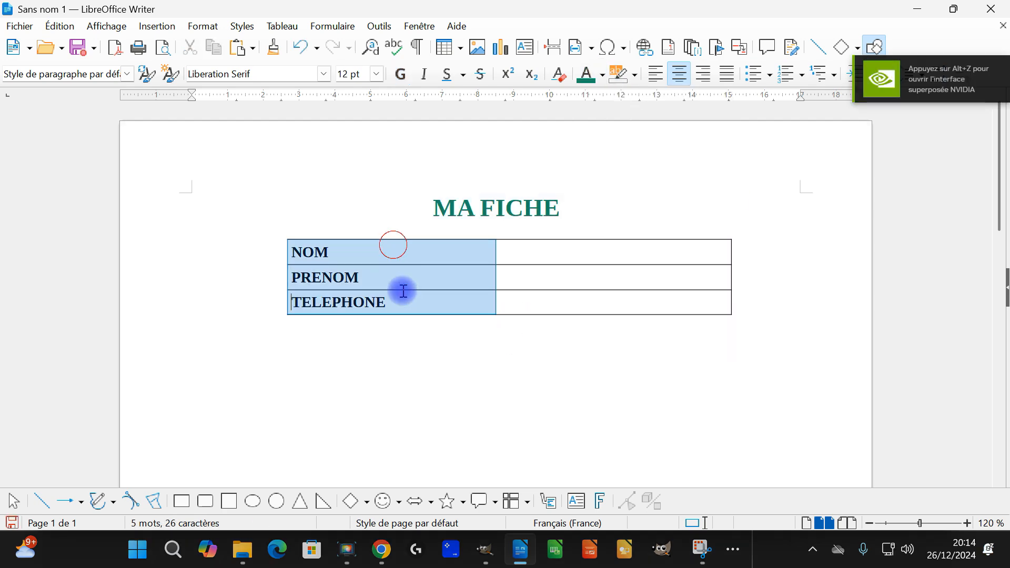
right_click(448, 264)
left_click(535, 291)
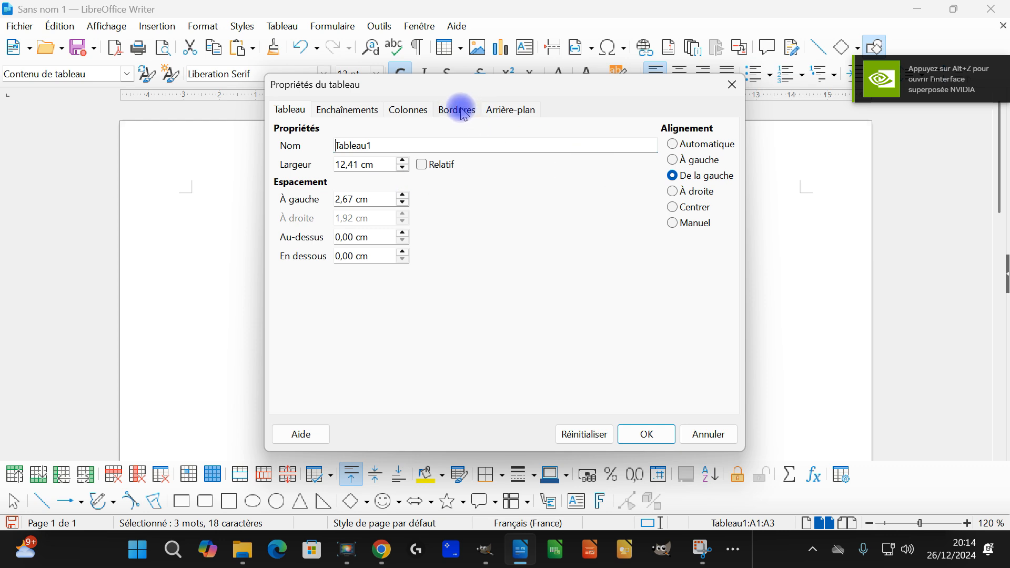
left_click(462, 110)
left_click(510, 110)
left_click(532, 133)
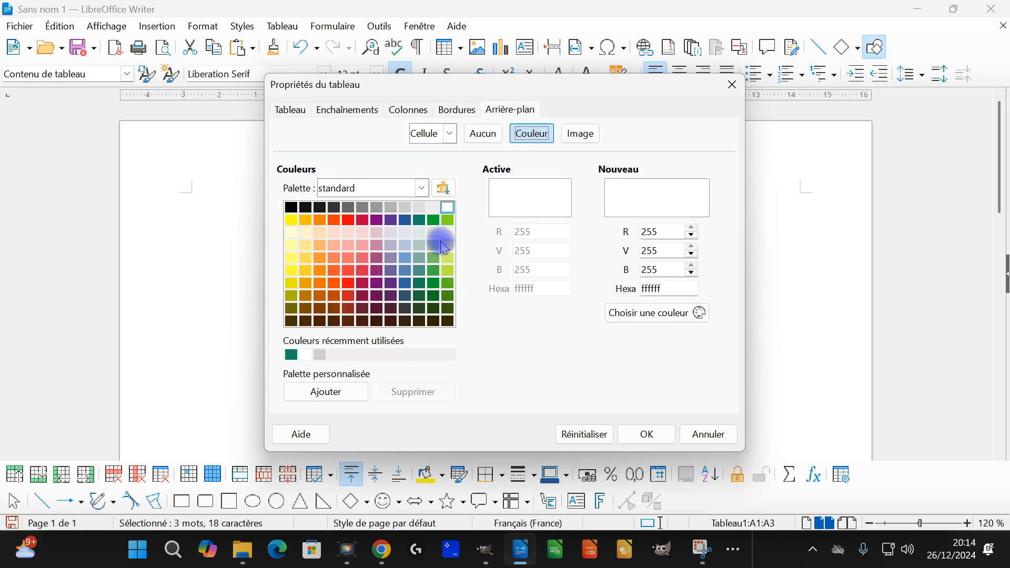
left_click(454, 235)
left_click(647, 434)
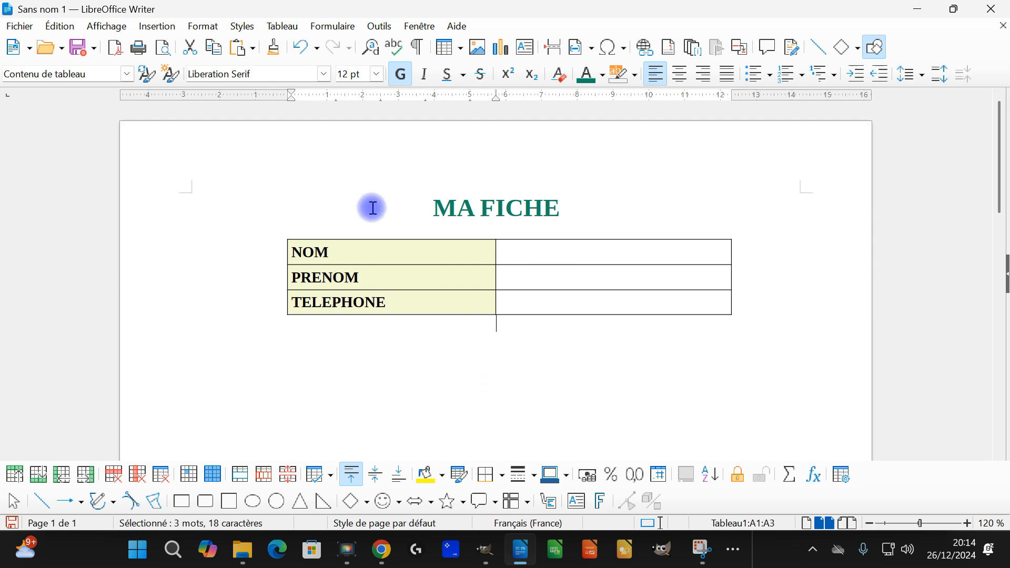
Save the coloured form as a template named mod-inscription2 in the Mes modèles category
left_click(19, 26)
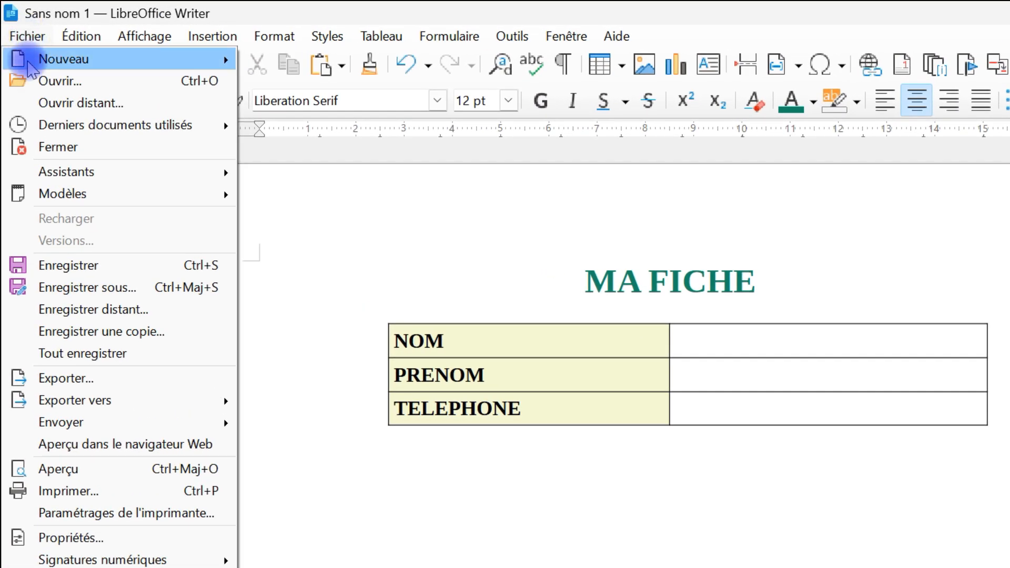
mouse_move(169, 193)
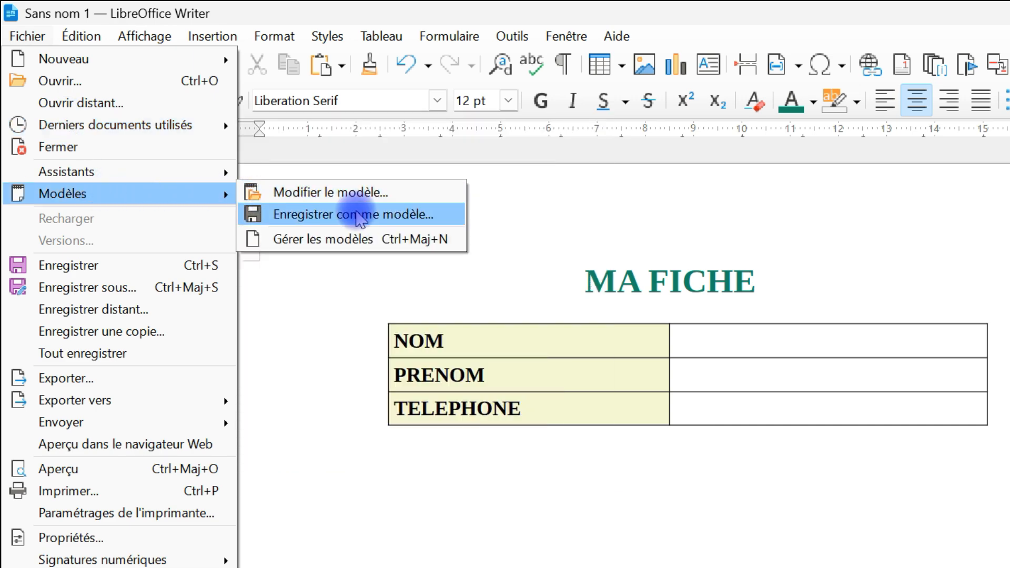
left_click(360, 216)
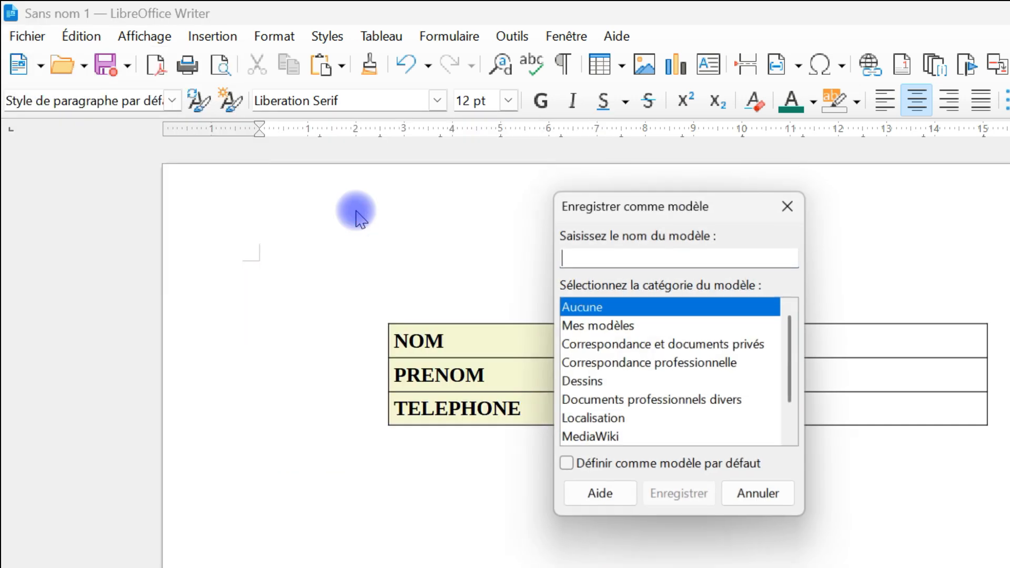
left_click(625, 327)
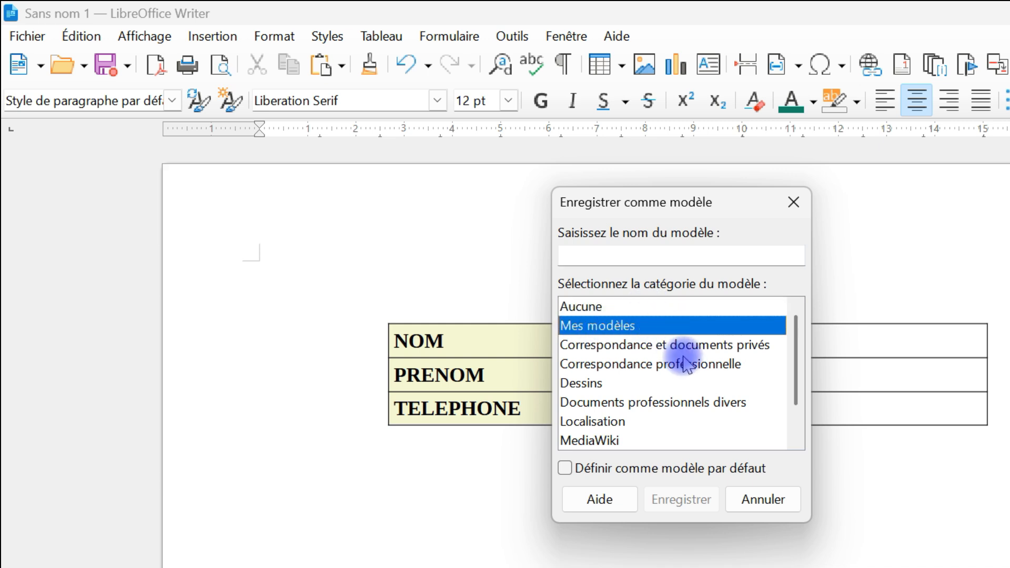
left_click(664, 255)
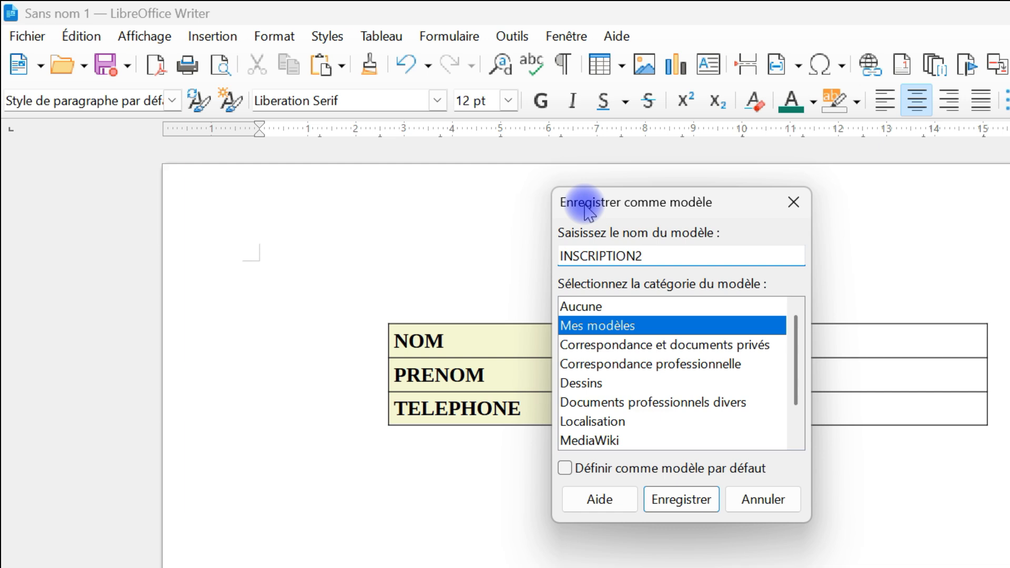
key("ctrl+a")
type("ins")
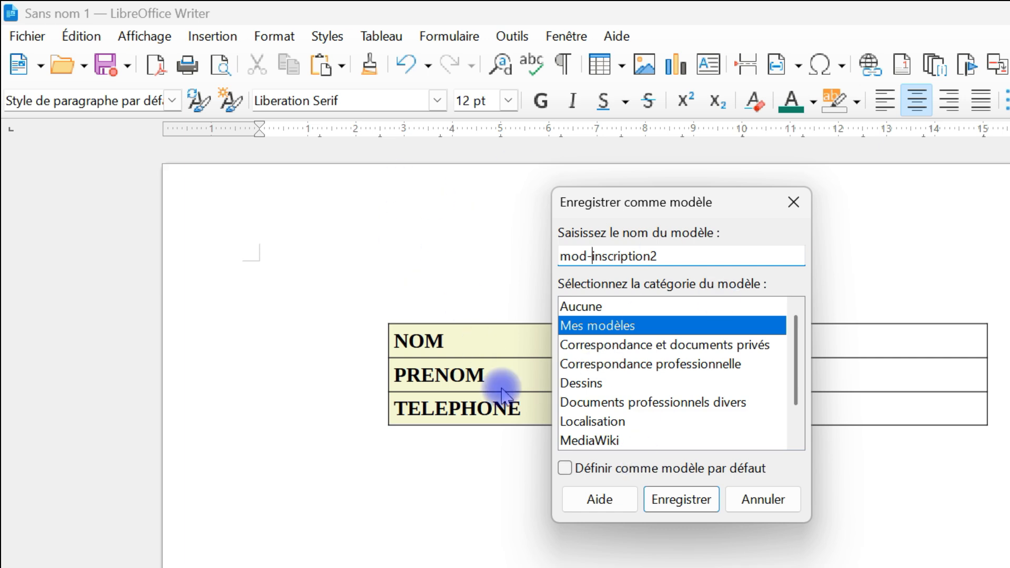
left_click(689, 510)
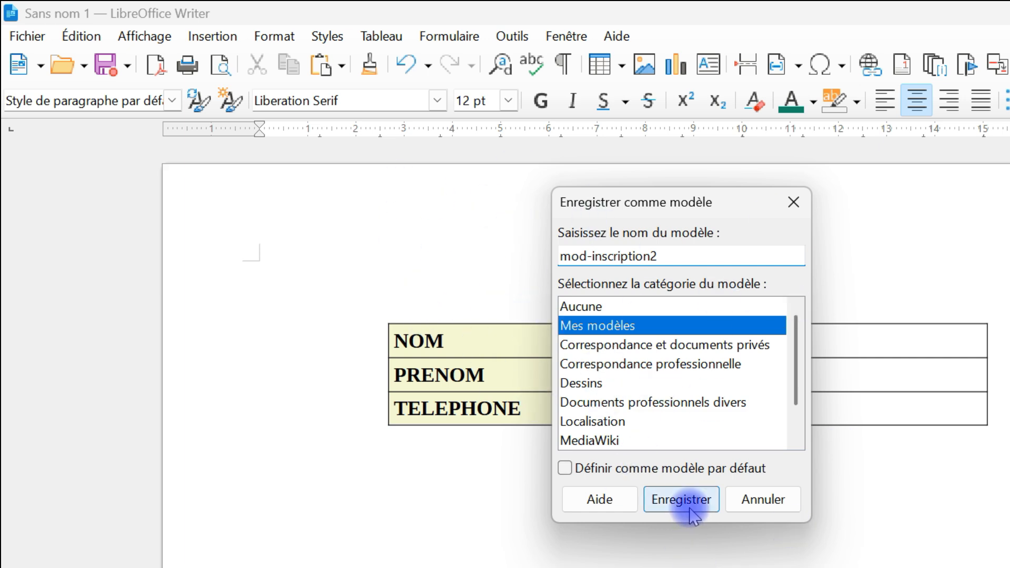
left_click(691, 503)
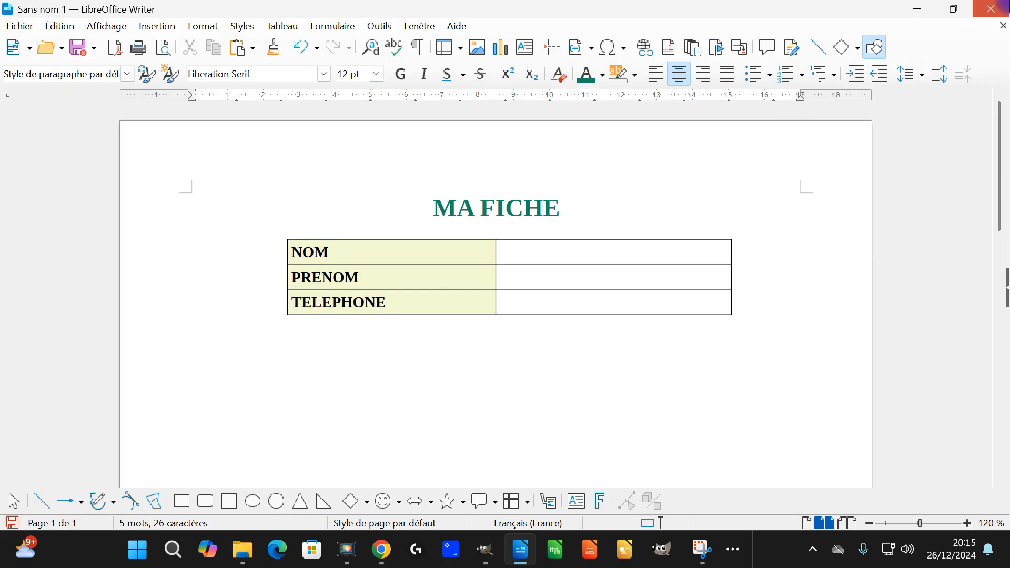
Close the coloured form without saving it as a document and return to the MODELE folder
left_click(992, 9)
left_click(539, 301)
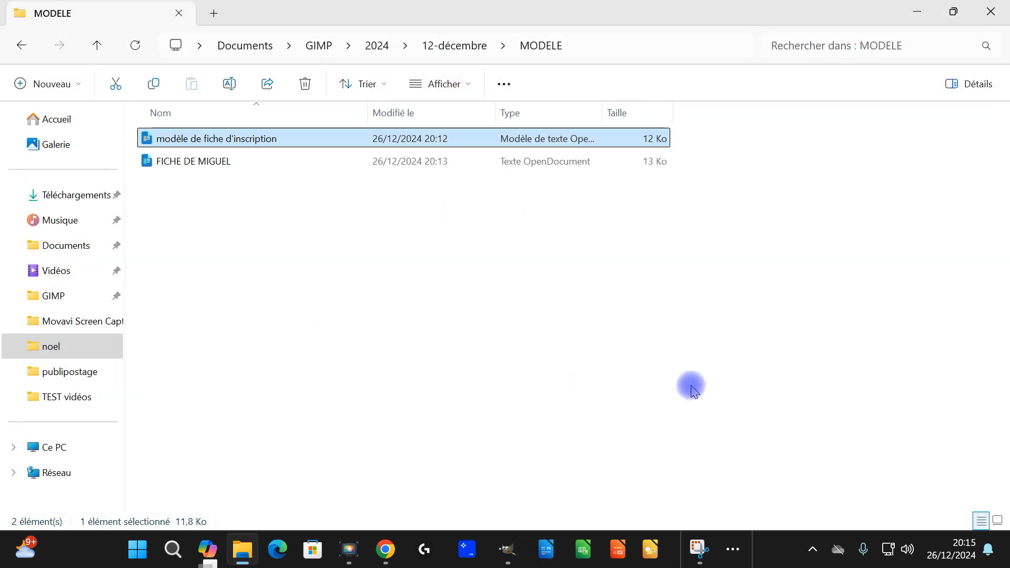
left_click(588, 255)
Open another new document from the modèle de fiche d'inscription template in the MODELE folder
left_click(196, 137)
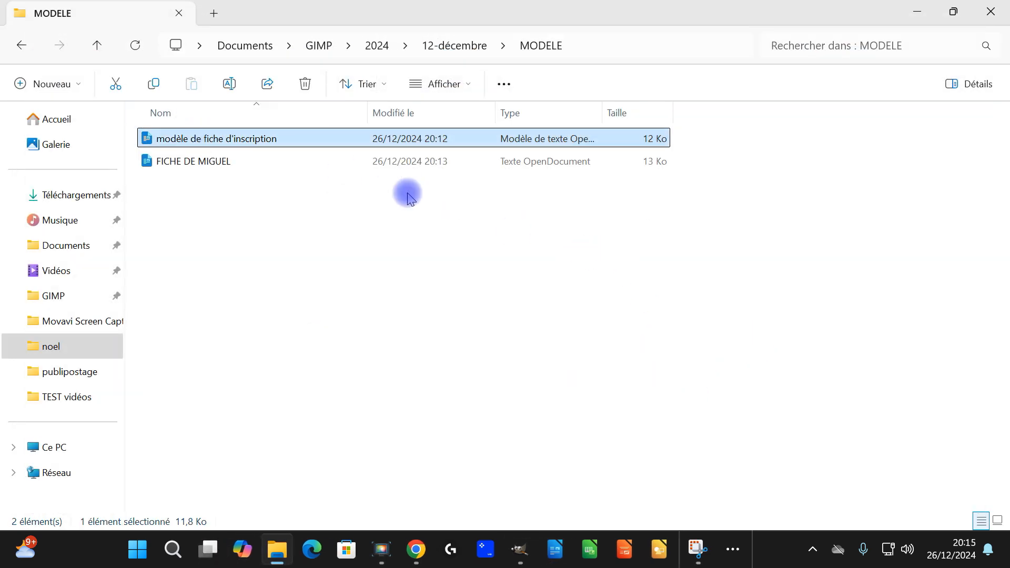
key("Return")
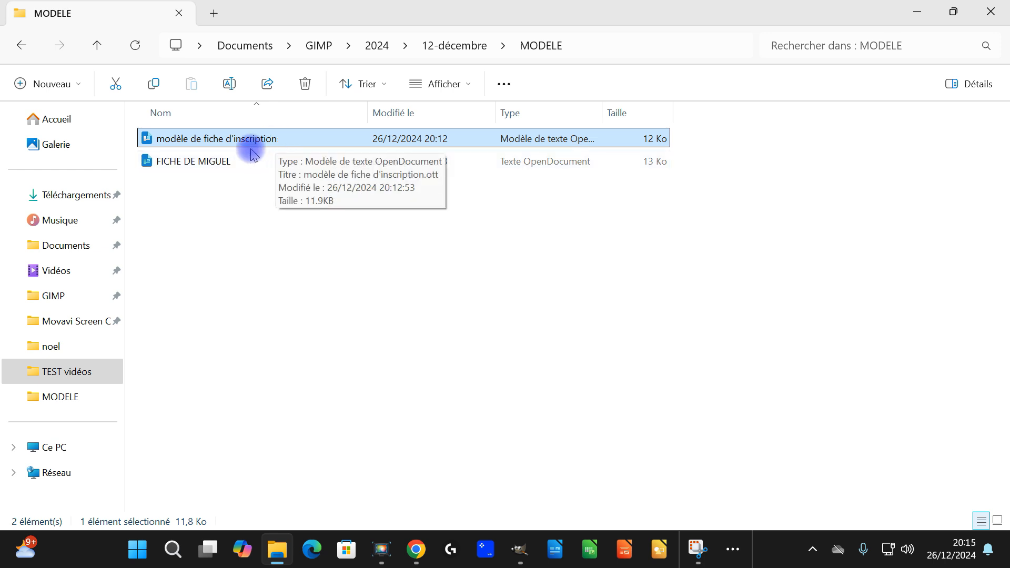
double_click(415, 138)
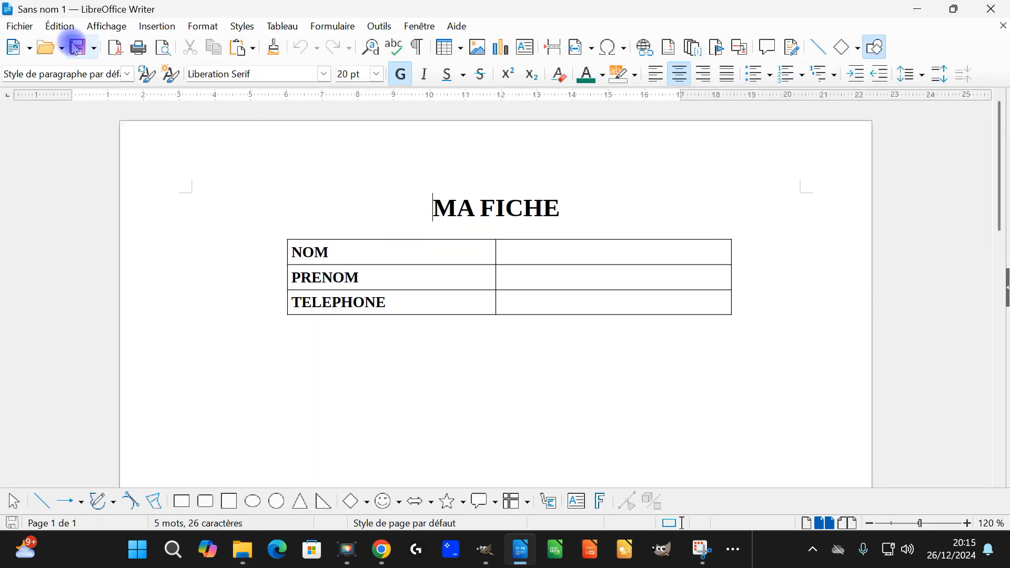
Compare the Texte ODF and Modèle de texte ODF files listed in Save As for the MODELE folder, and cancel
left_click(20, 26)
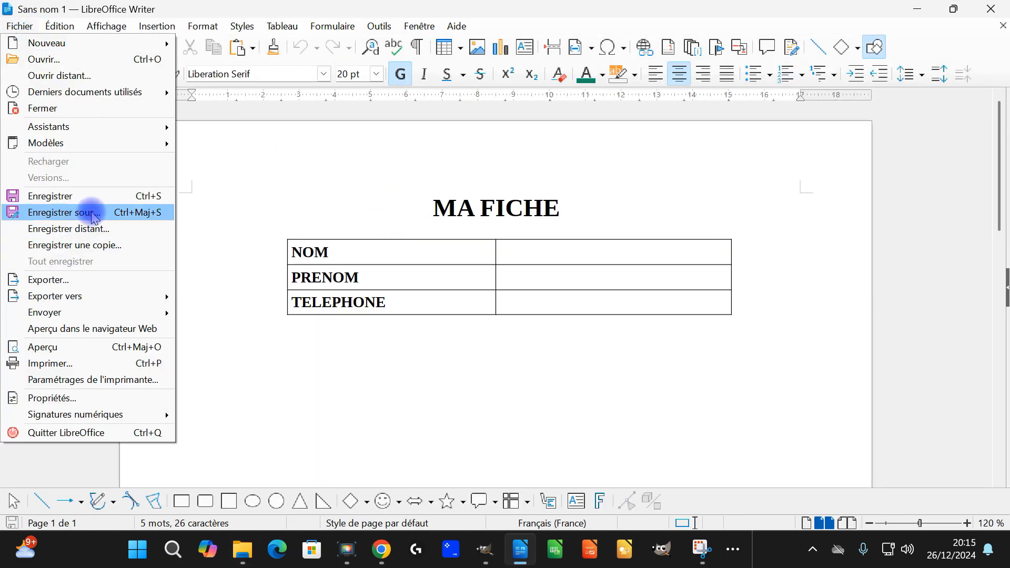
left_click(93, 214)
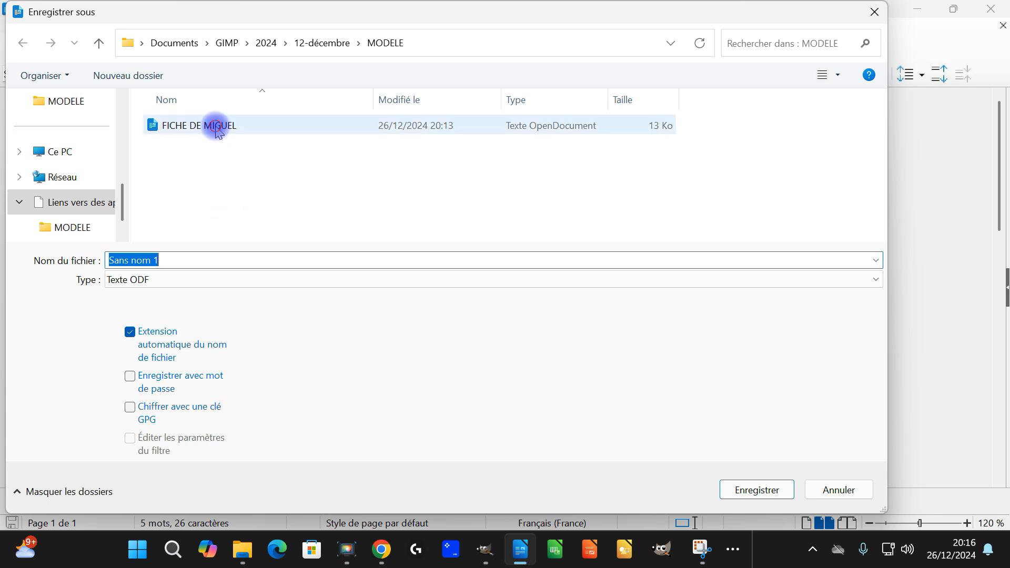
left_click(208, 126)
left_click(176, 280)
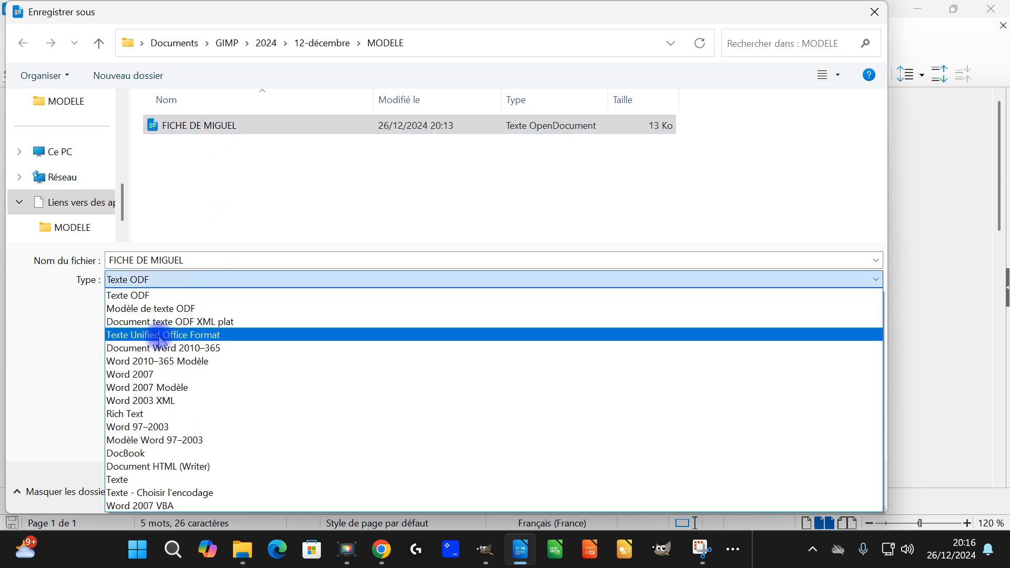
left_click(174, 309)
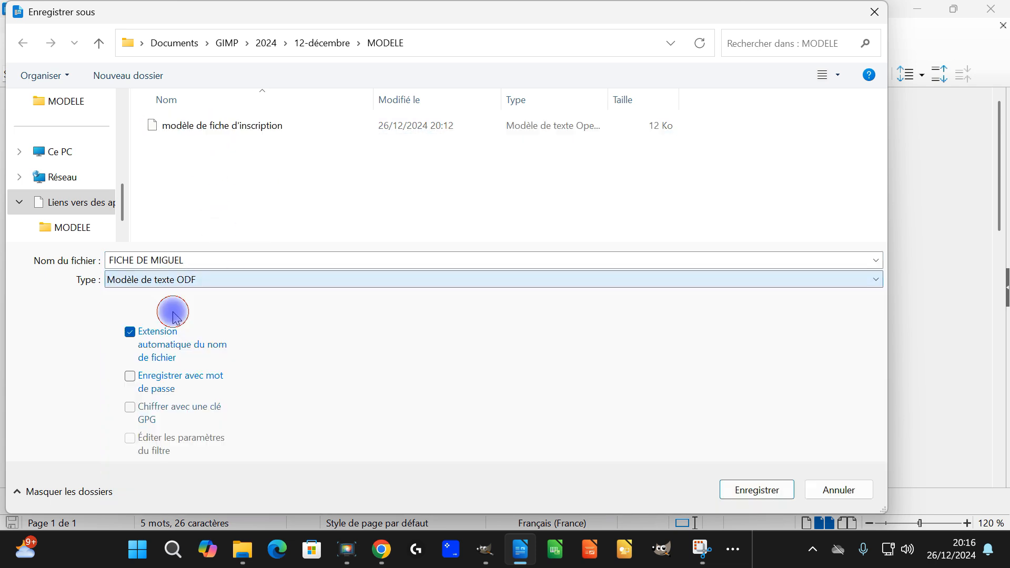
left_click(218, 128)
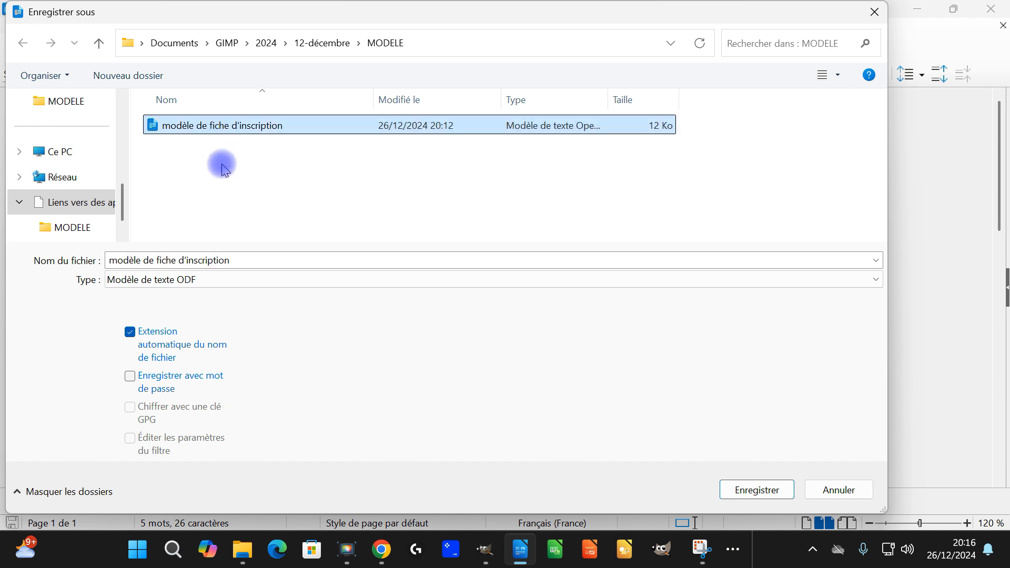
left_click(828, 492)
Underline the title MA FICHE and save the form as Modèle de texte ODF, overwriting modèle de fiche d'inscription
left_click_drag(409, 205, 613, 207)
left_click(443, 79)
left_click(21, 27)
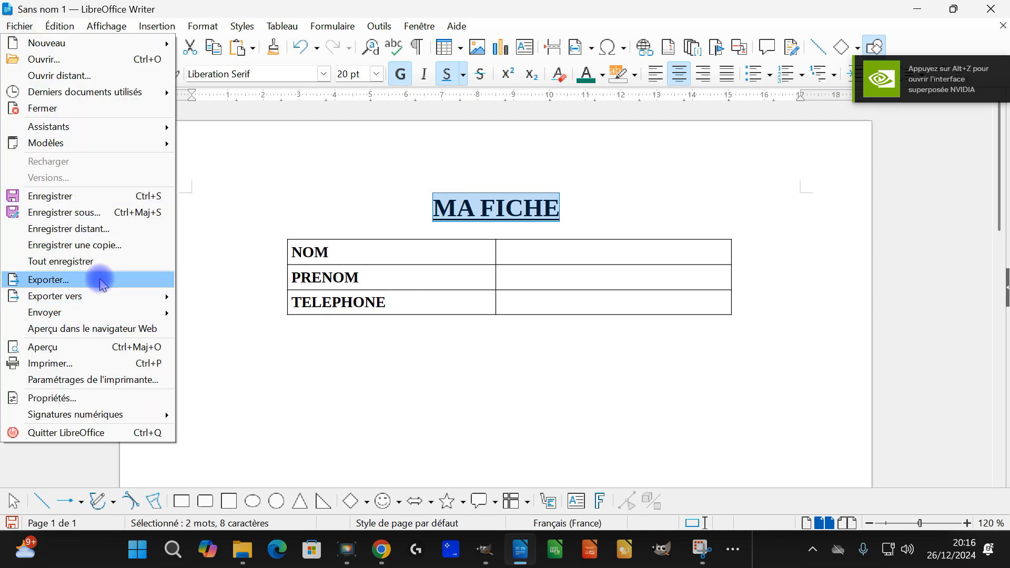
left_click(128, 212)
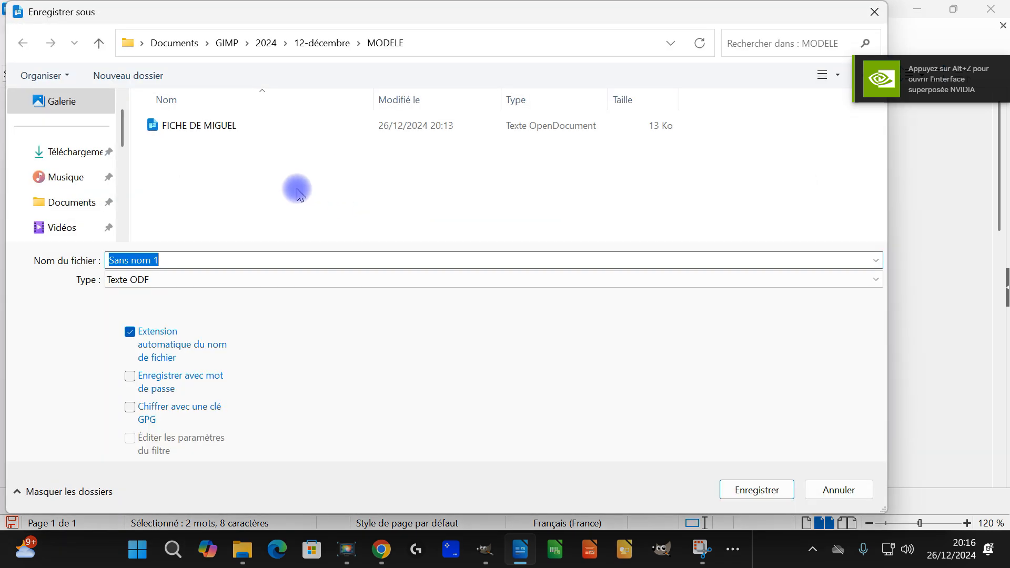
left_click(191, 281)
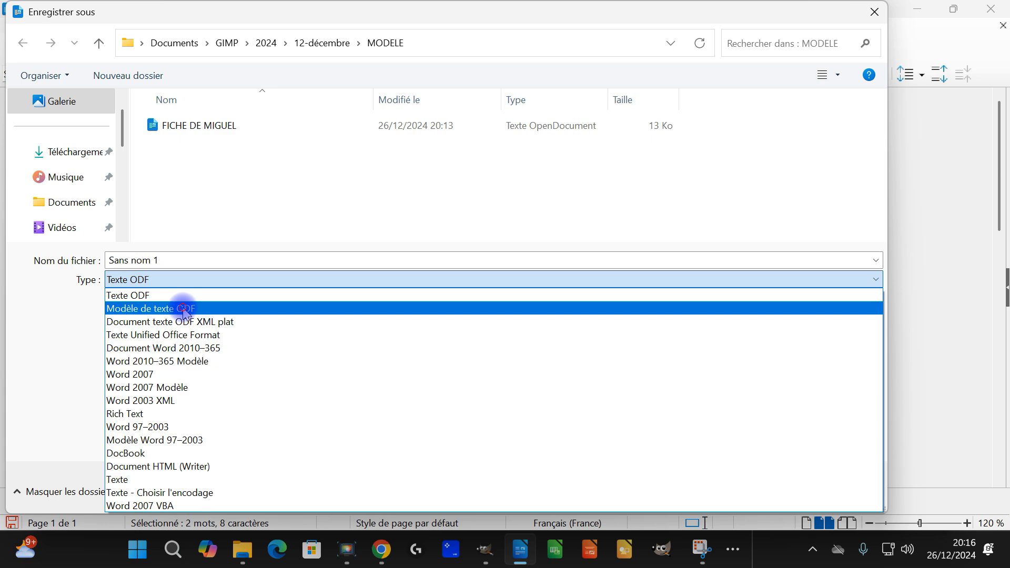
left_click(185, 311)
left_click(228, 125)
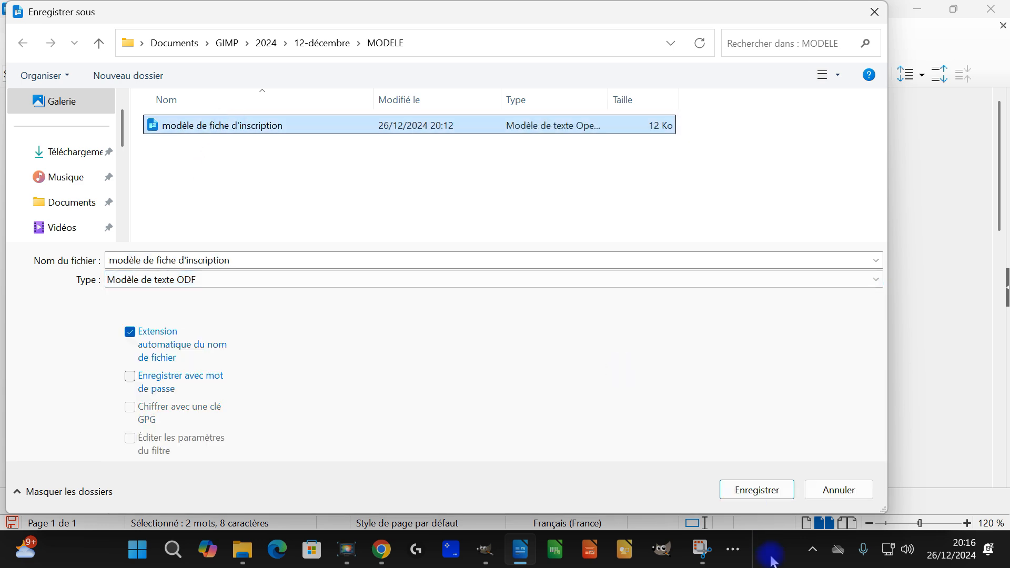
left_click(766, 491)
left_click(540, 275)
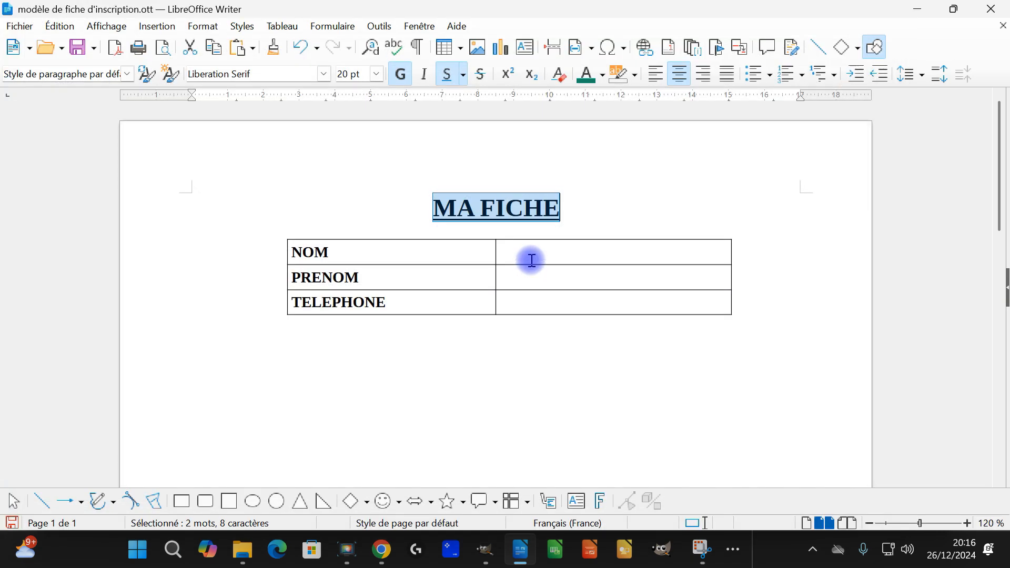
Close the updated template, open a new document from it to check the title, and close that document
left_click(613, 211)
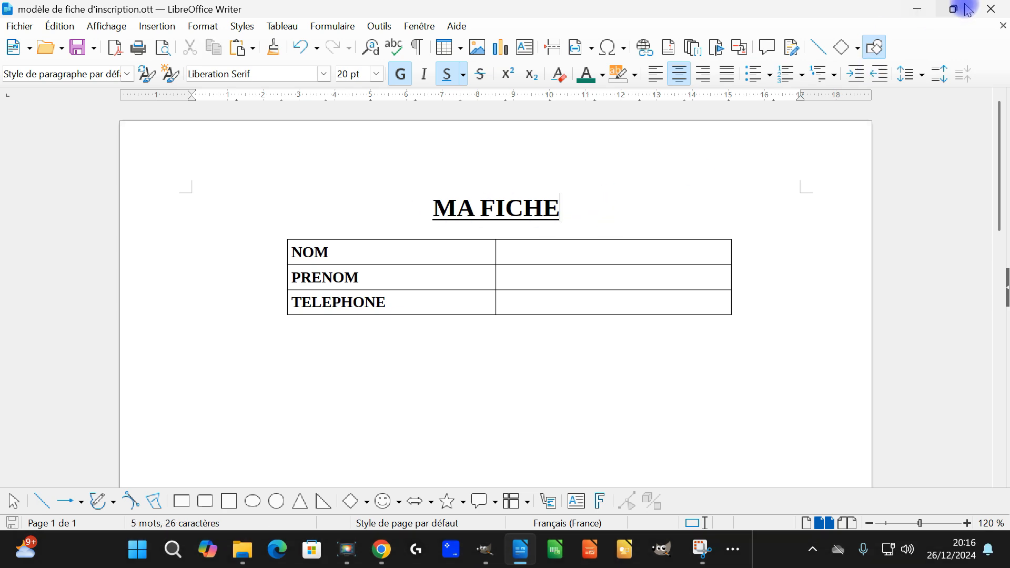
left_click(992, 9)
left_click(262, 141)
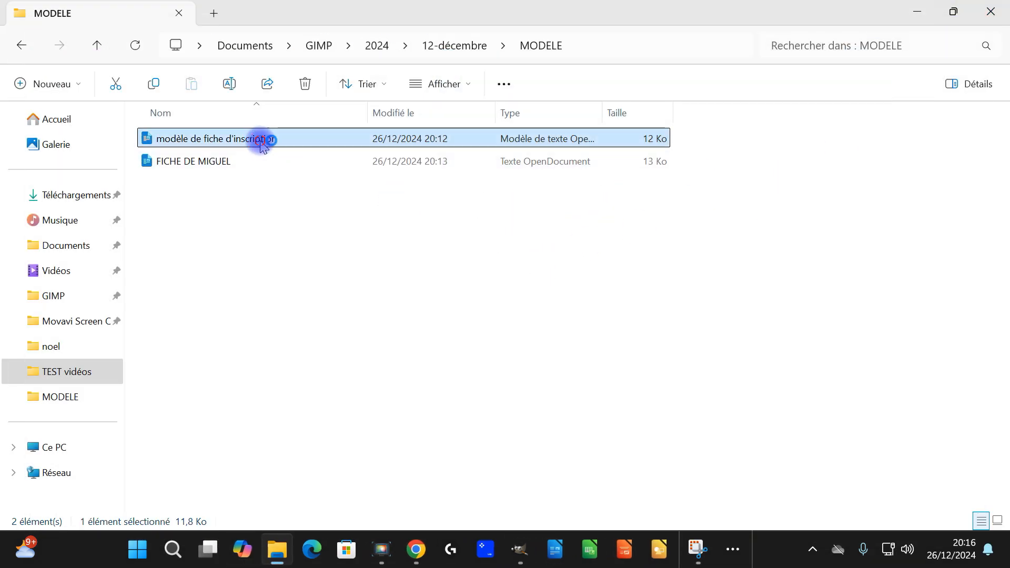
key("Return")
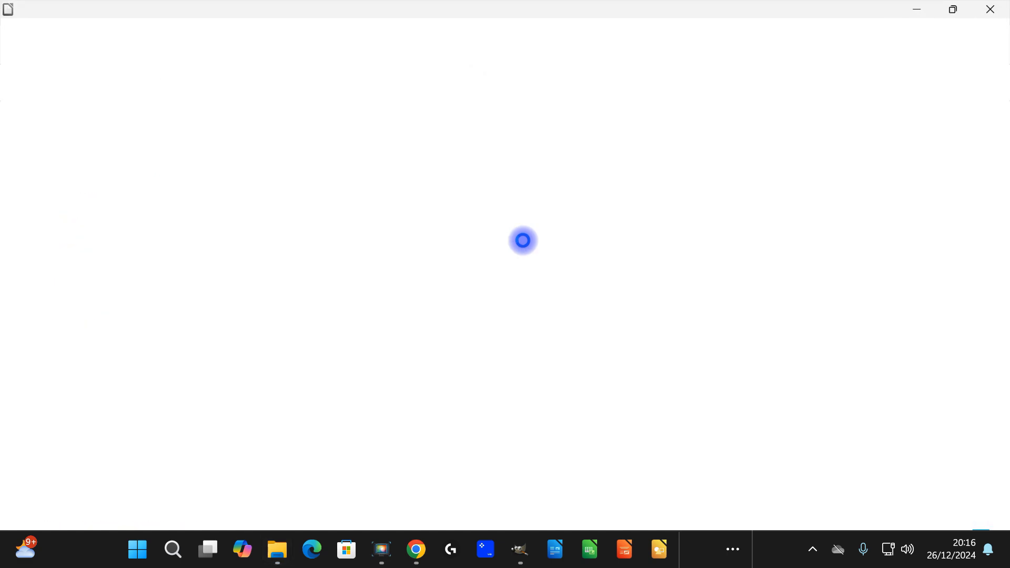
key("alt+F4")
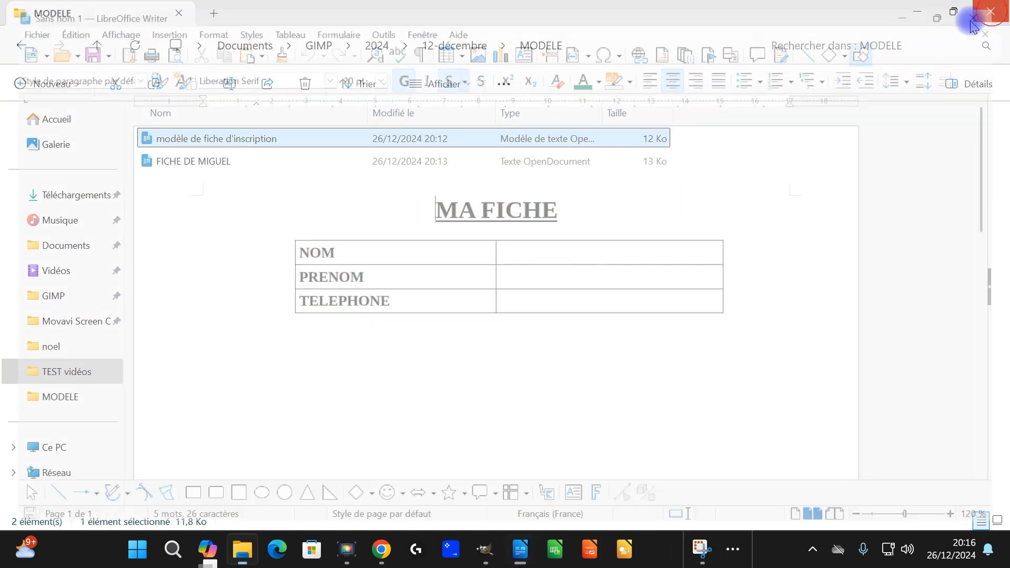
left_click(558, 272)
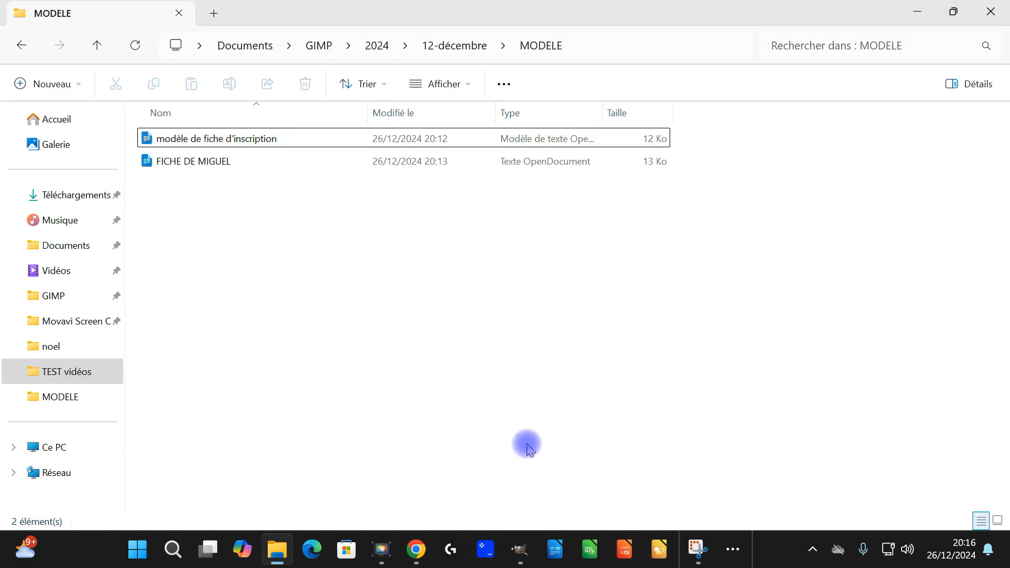
From a blank Writer document, open the template manager with Gérer les modèles
left_click(597, 378)
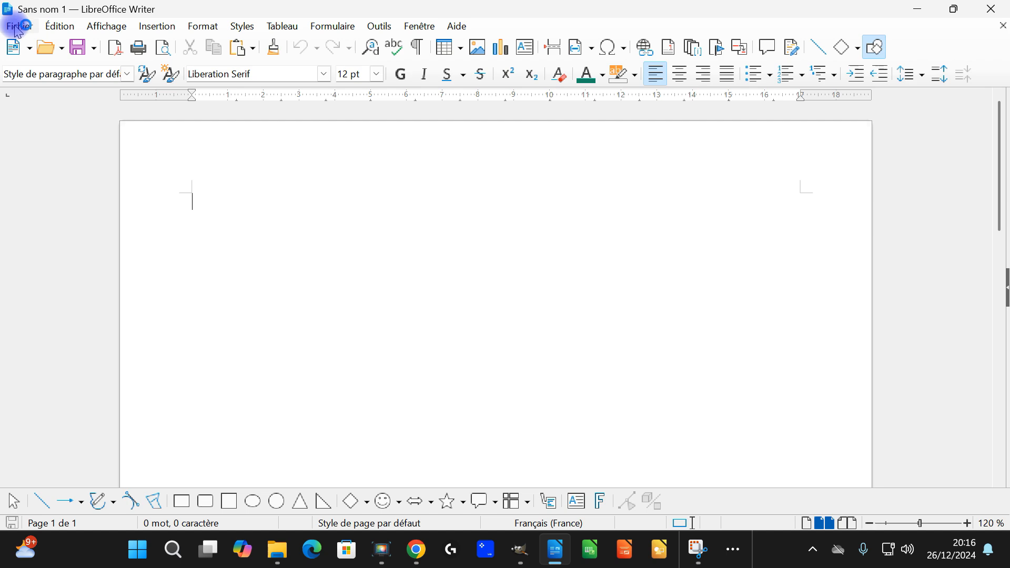
left_click(18, 27)
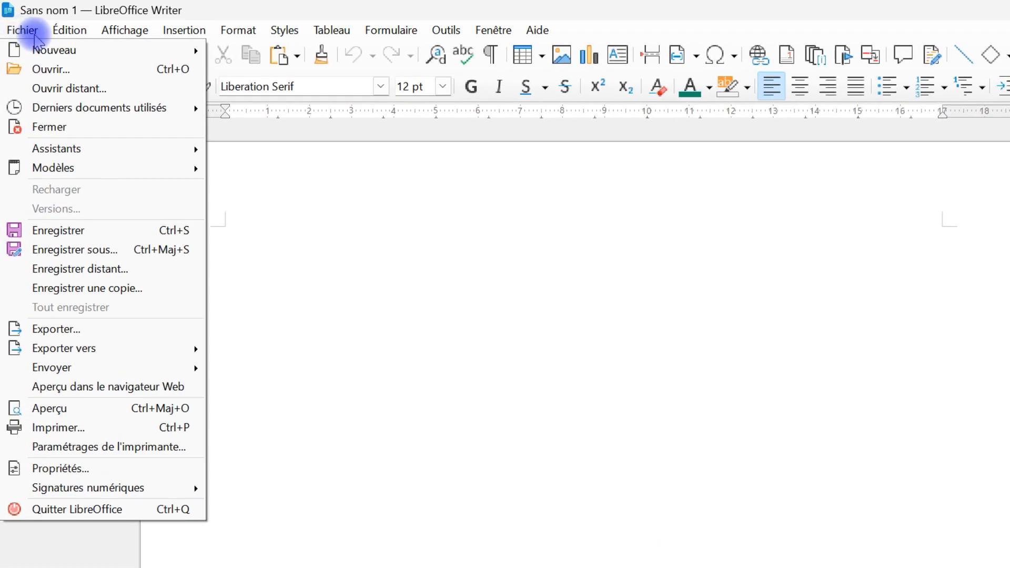
mouse_move(103, 175)
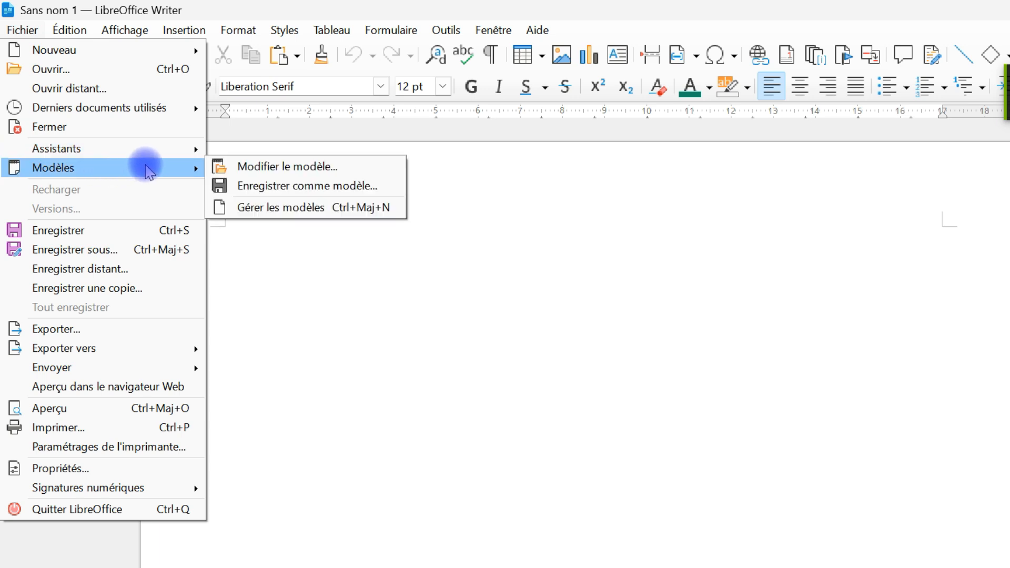
left_click(320, 209)
left_click(399, 247)
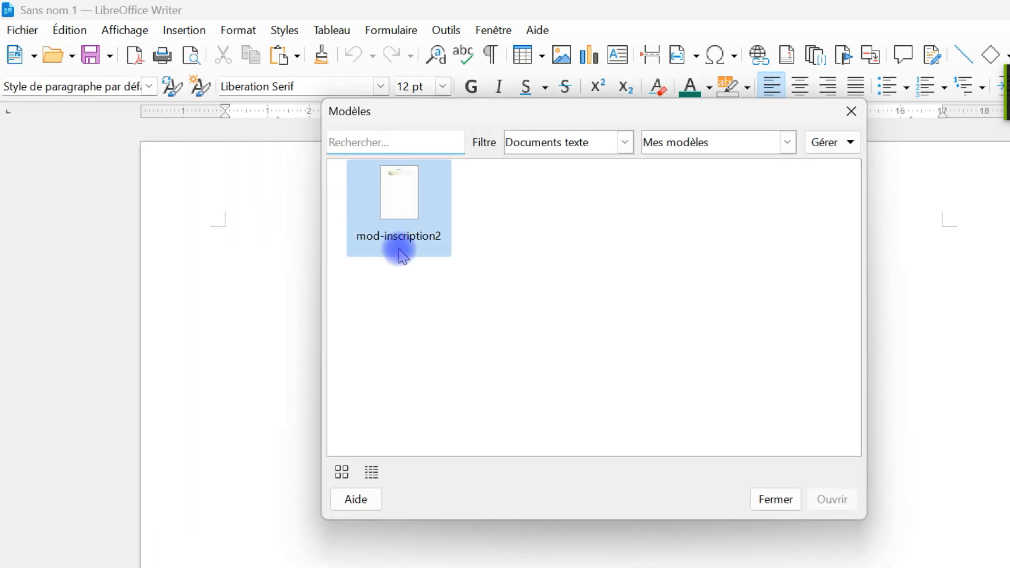
Keep the Documents texte filter and create a new document from the mod-inscription2 template in Mes modèles
left_click(405, 216)
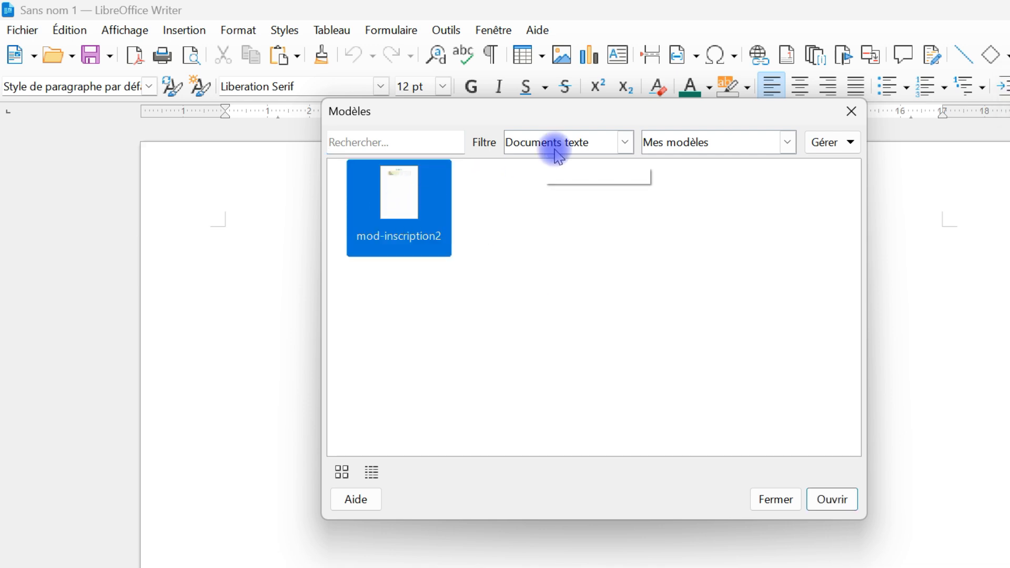
left_click(569, 157)
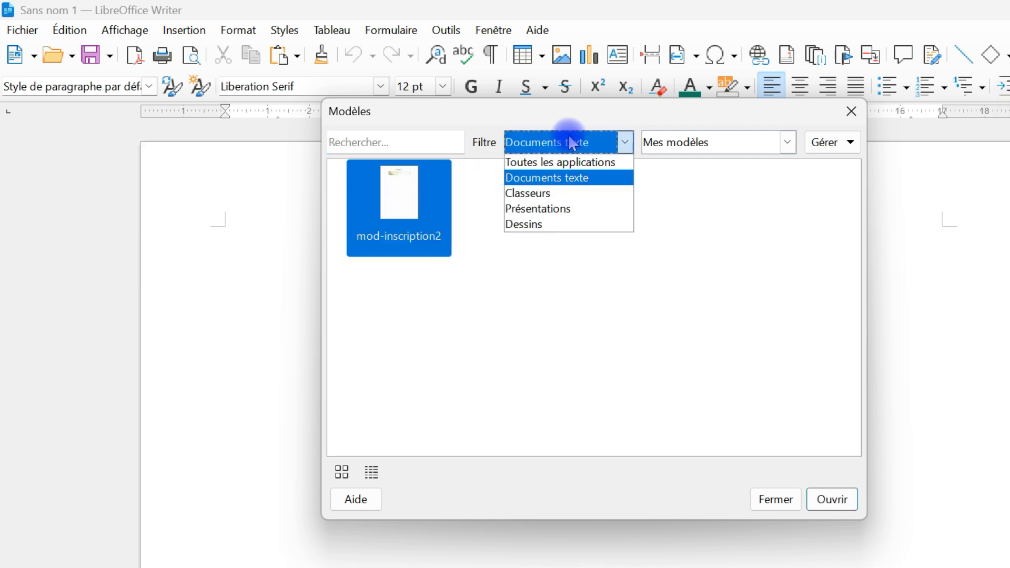
left_click(565, 132)
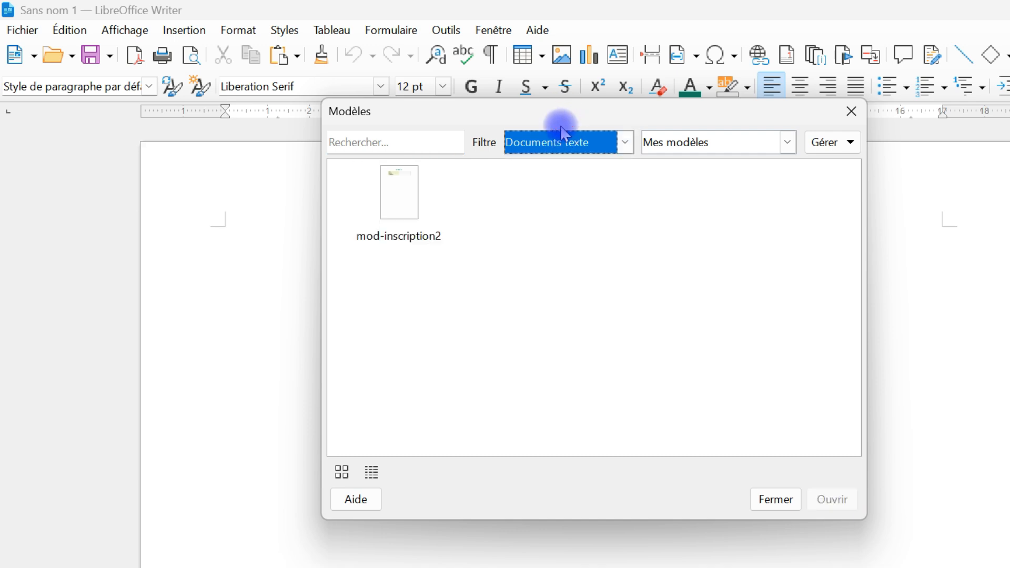
left_click(446, 182)
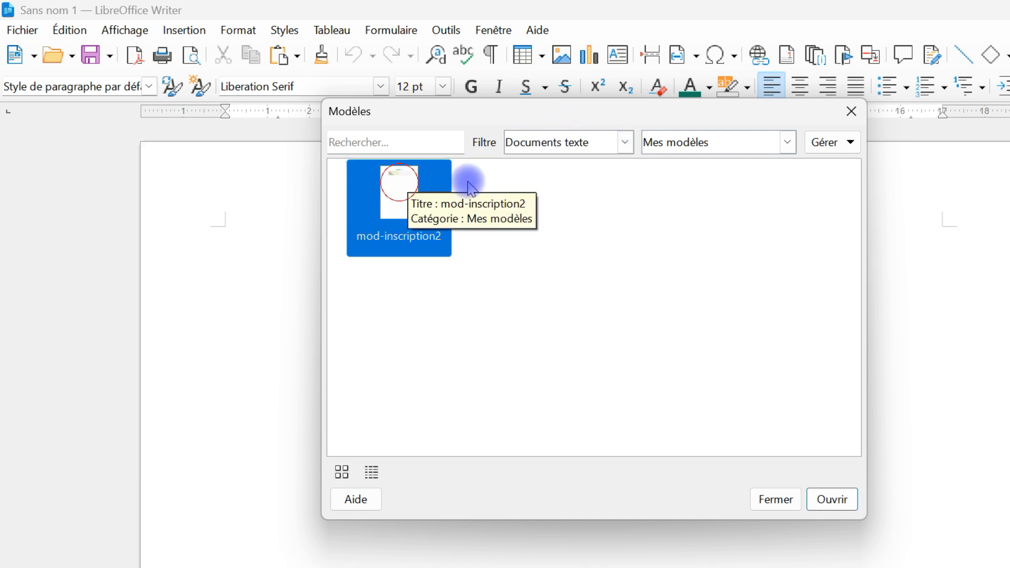
double_click(403, 203)
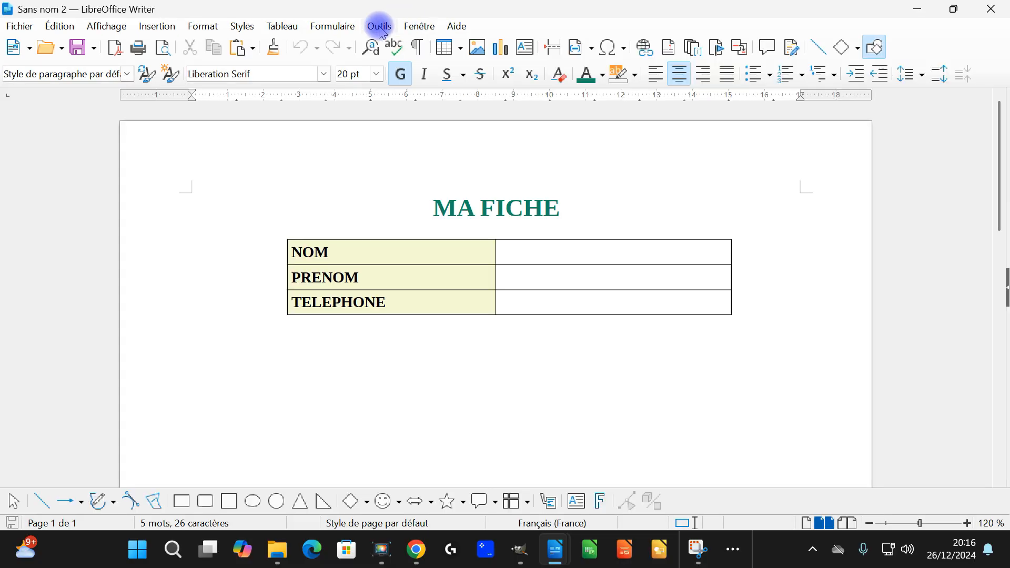
Open the LibreOffice options and display the Chemins page in the LibreOffice section
left_click(380, 27)
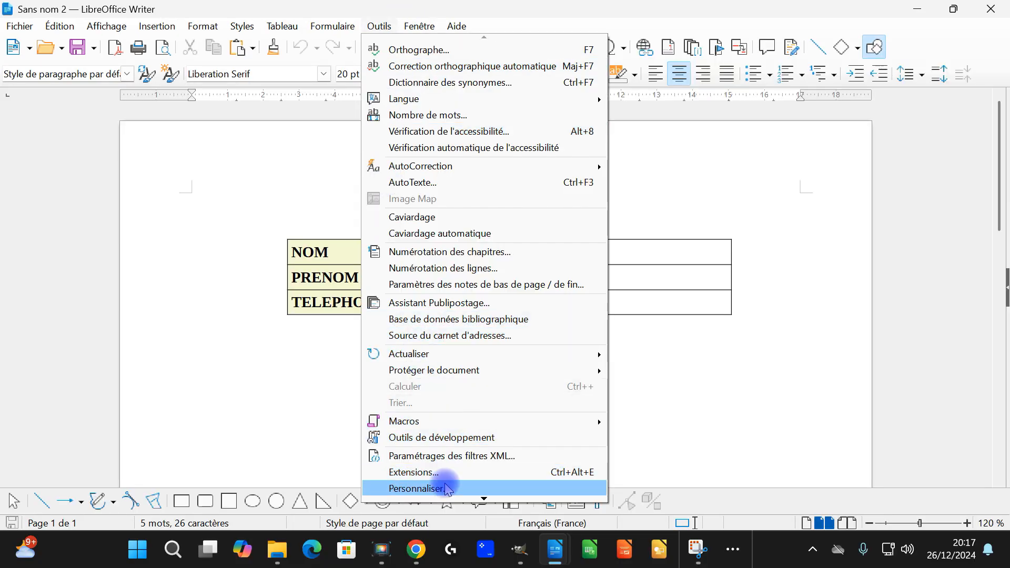
scroll(458, 371, "down", 1)
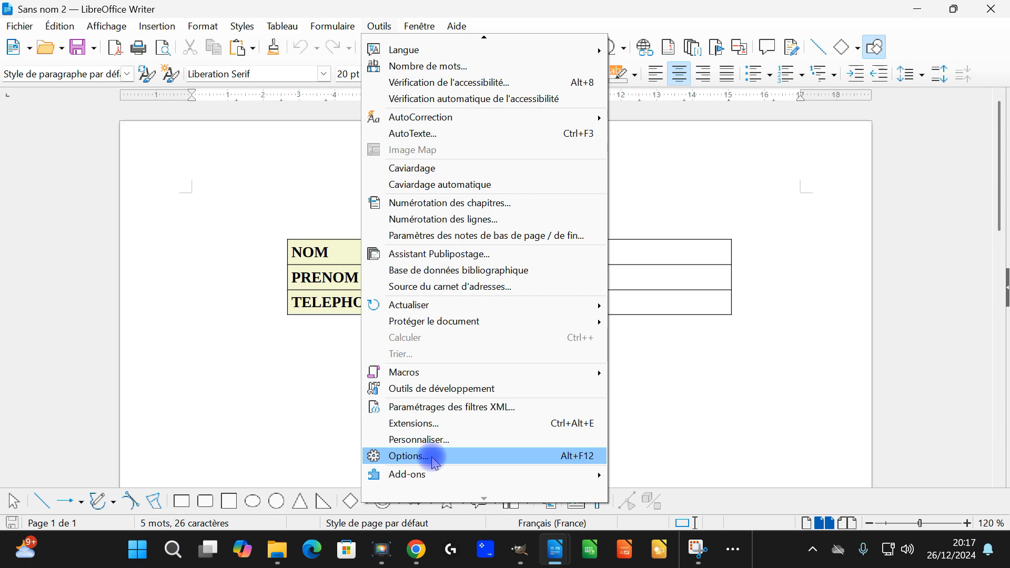
left_click(435, 462)
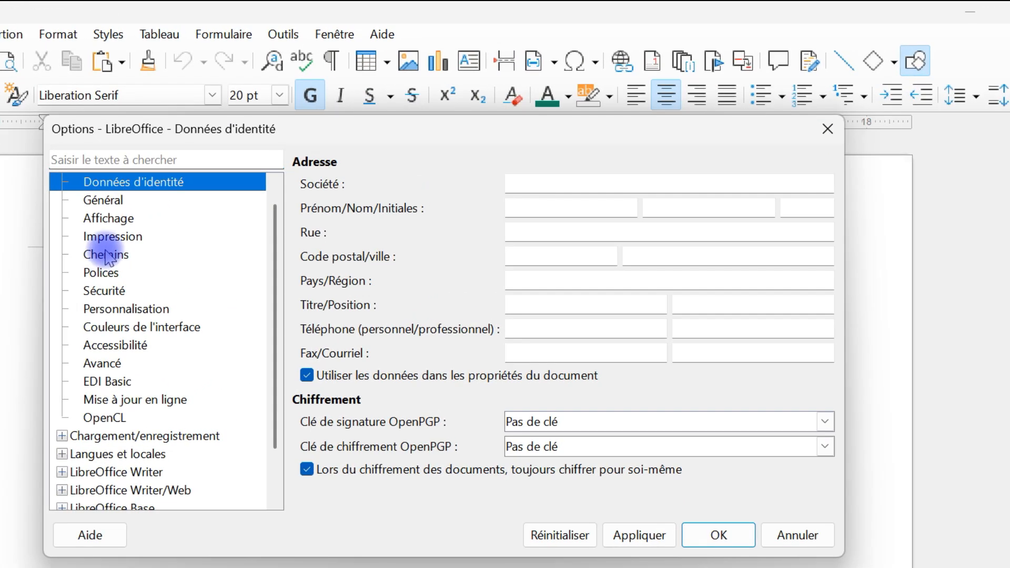
left_click(121, 250)
scroll(184, 221, "up", 1)
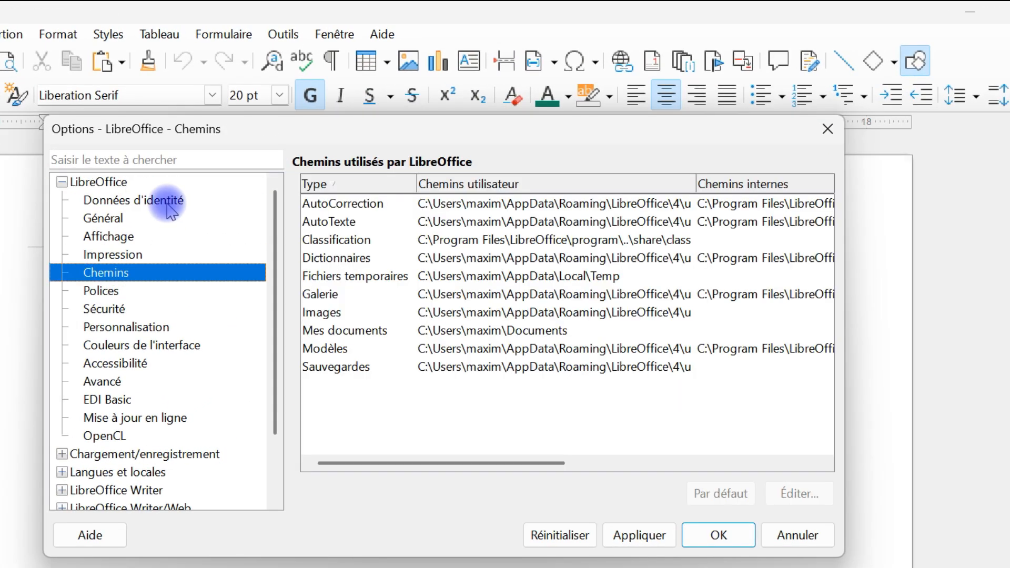
left_click(79, 182)
left_click(62, 182)
left_click(62, 182)
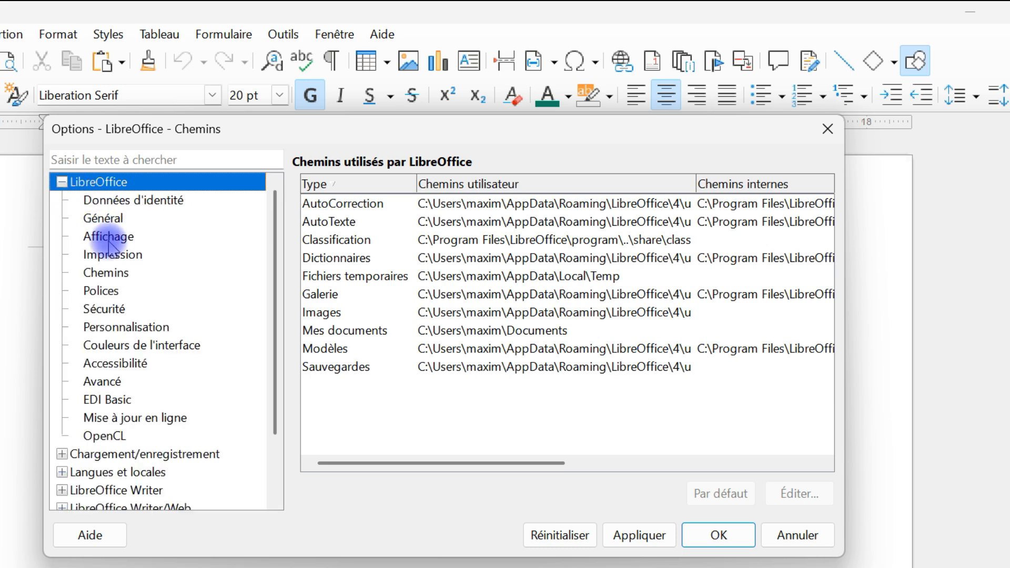
left_click(105, 273)
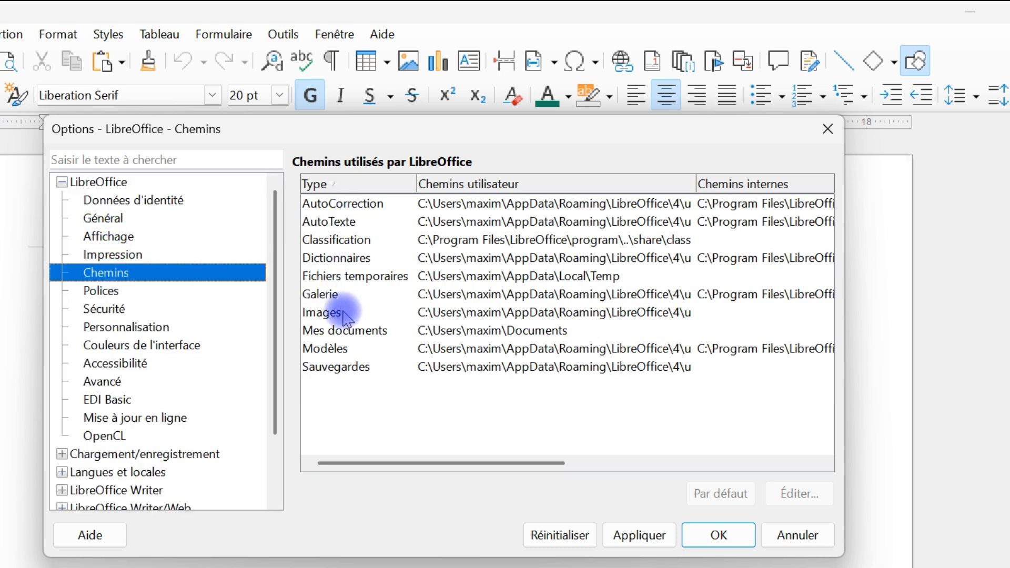
Select the Modèles entry, widen the Chemins utilisateur column, and examine its user and internal paths
left_click(340, 349)
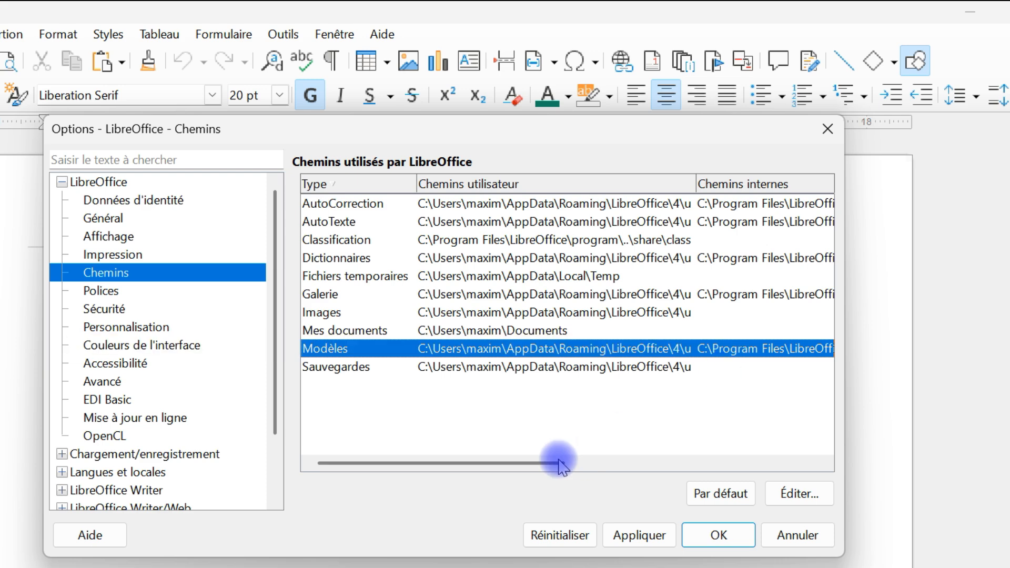
left_click_drag(532, 463, 608, 463)
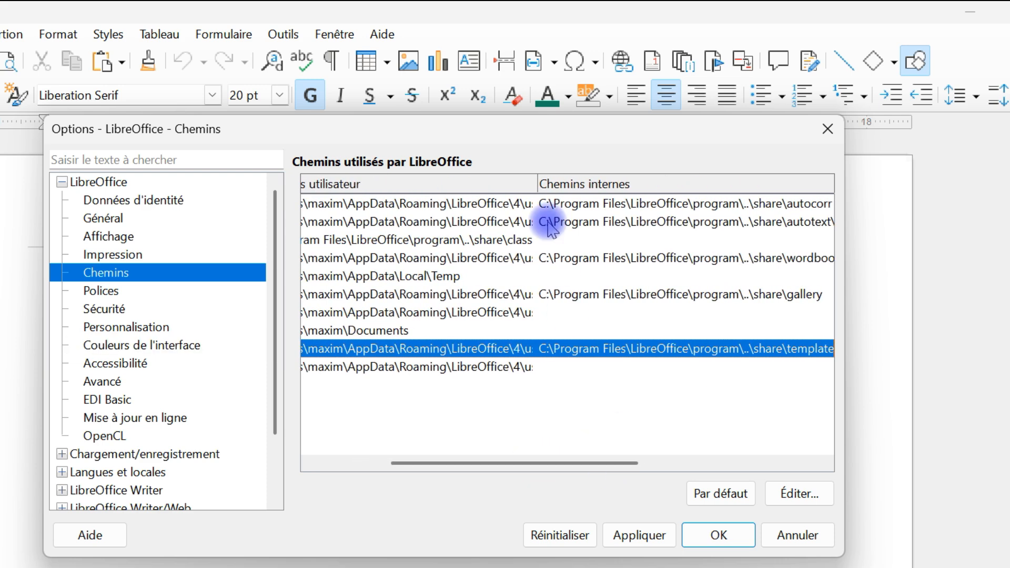
left_click_drag(538, 182, 586, 200)
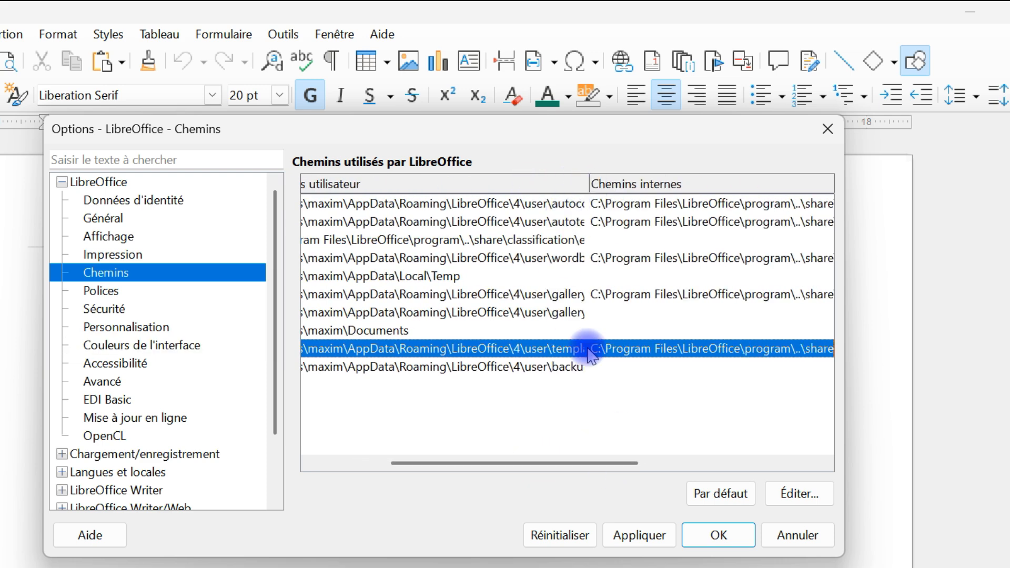
left_click_drag(574, 463, 736, 477)
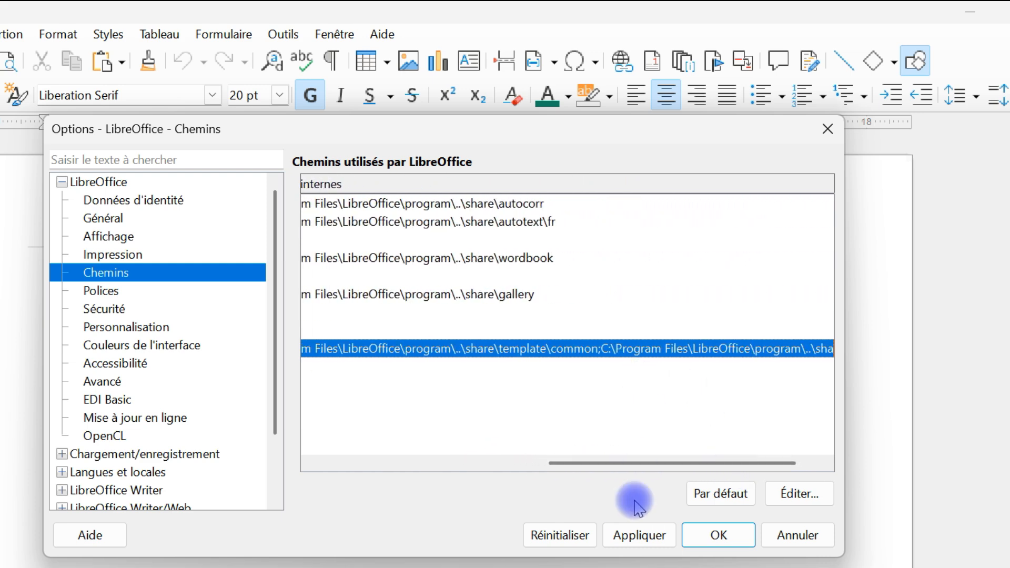
left_click_drag(636, 462, 339, 467)
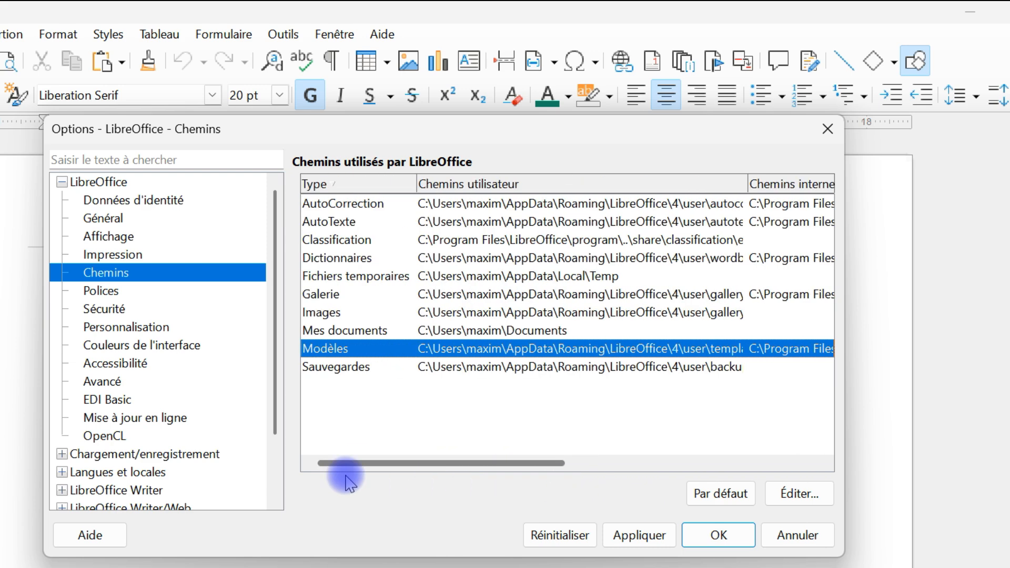
View the default folder in the edit dialog for the Modèles path, and cancel both the path editor and the options
left_click(796, 495)
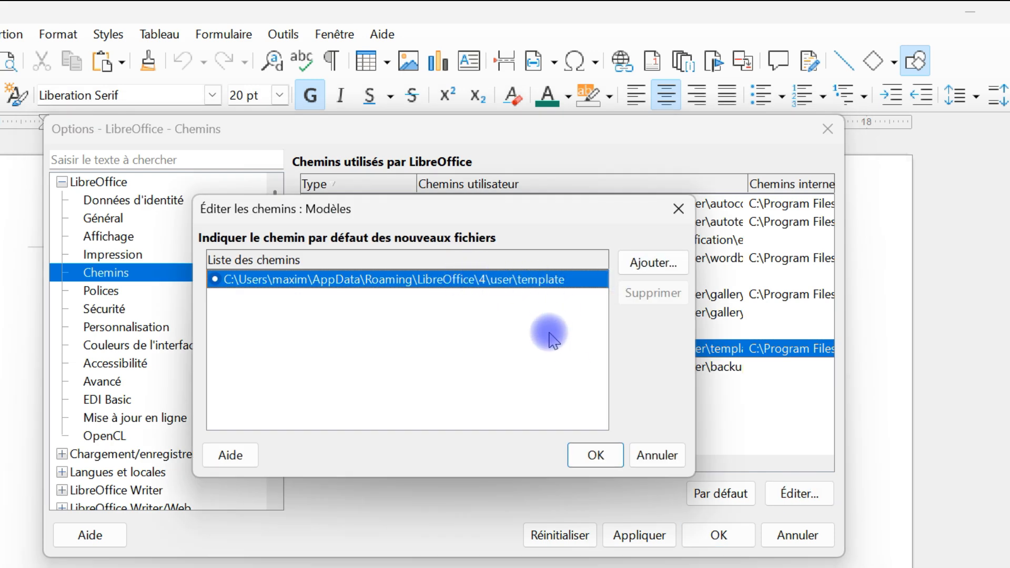
left_click(658, 456)
left_click(793, 534)
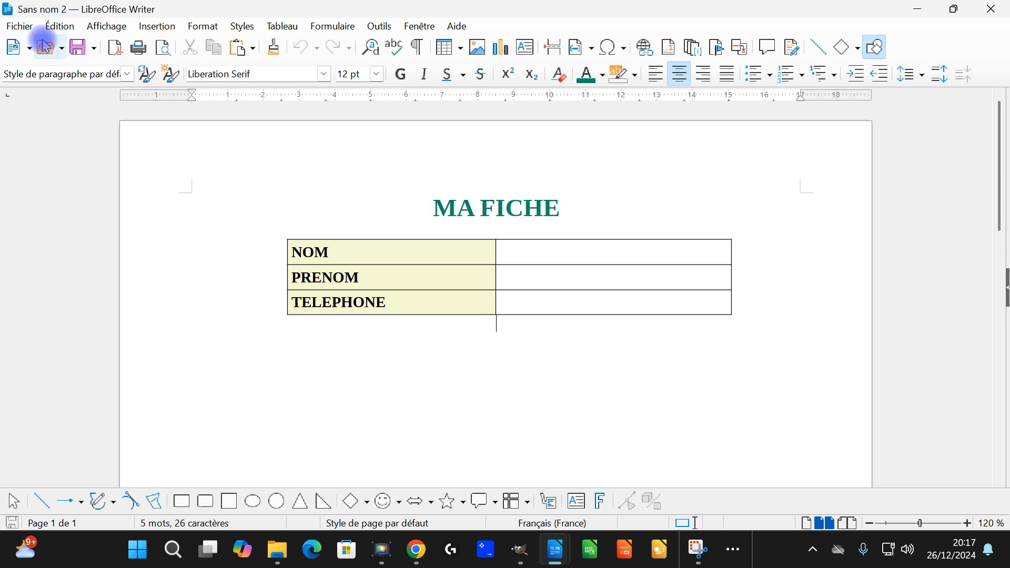
Save the new document as fiche 2 in Texte ODF format in the MODELE folder
left_click(78, 47)
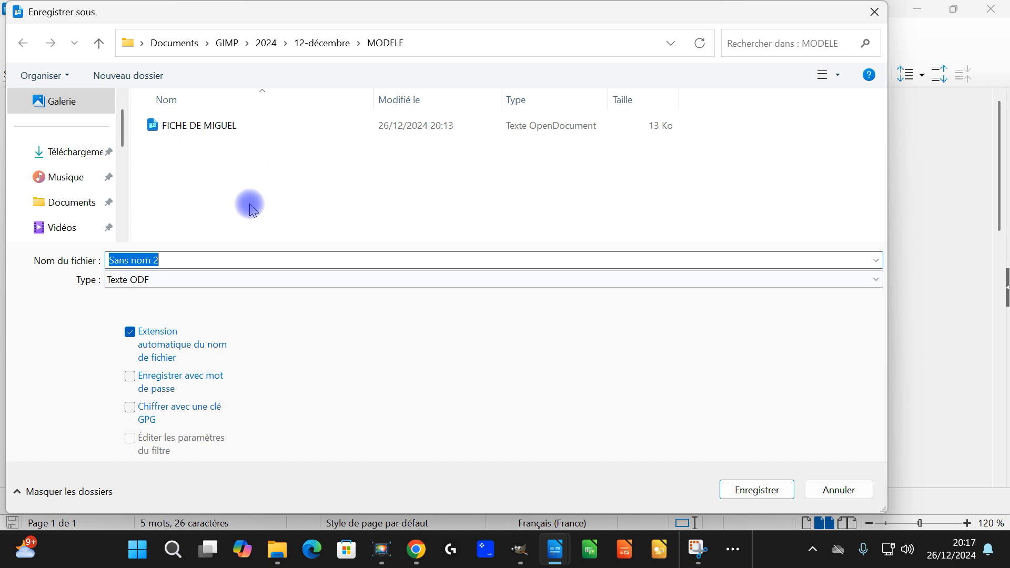
type("f")
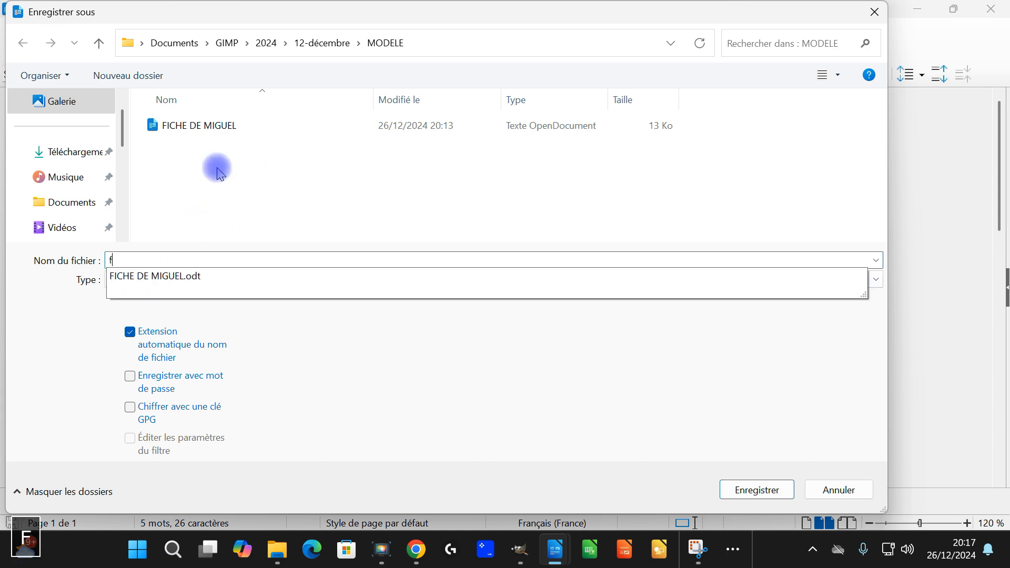
type("iche 2")
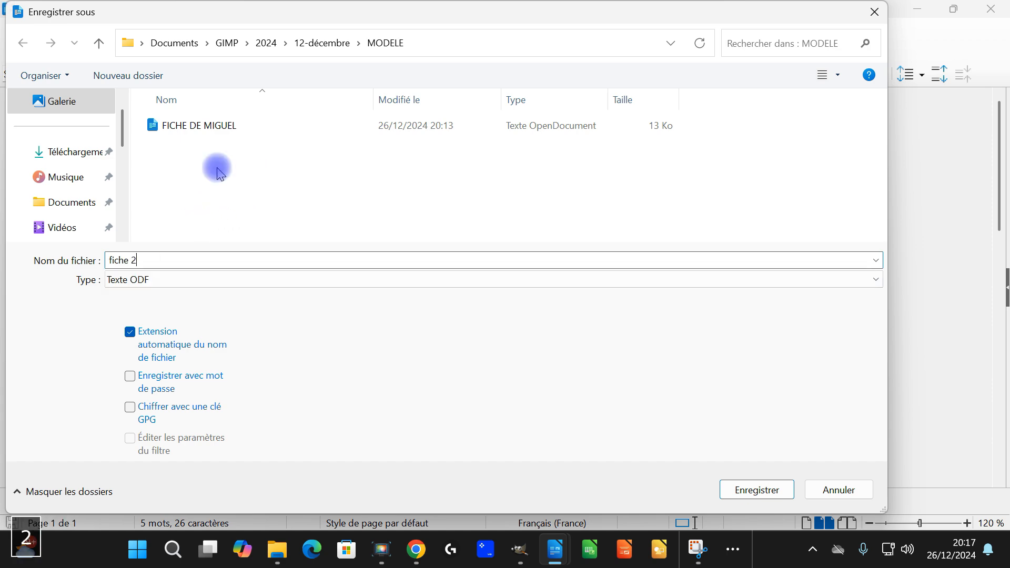
key("Return")
Switch to File Explorer, open fiche 2 from the MODELE folder to check the form, and return to the folder
left_click(275, 558)
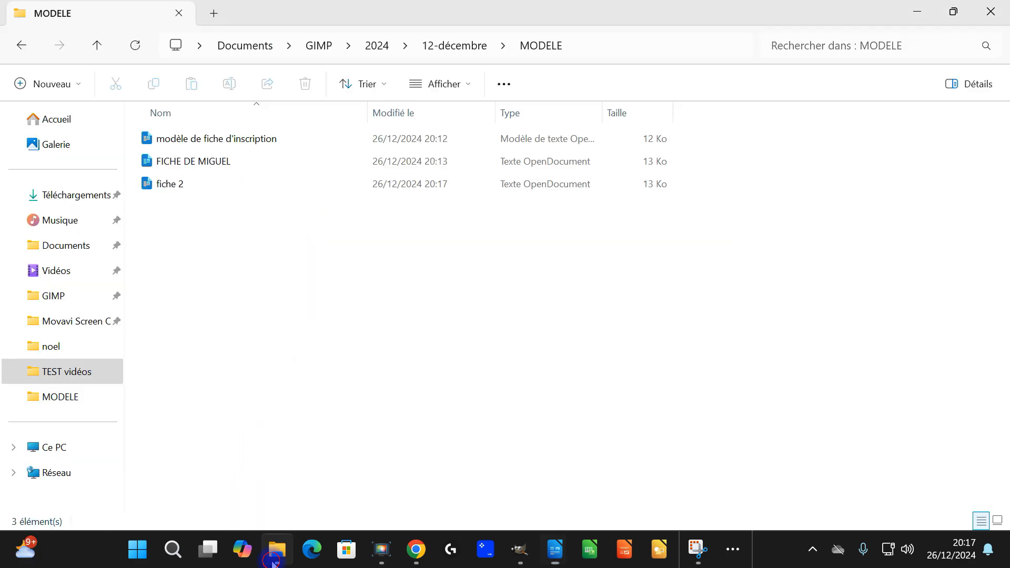
double_click(181, 184)
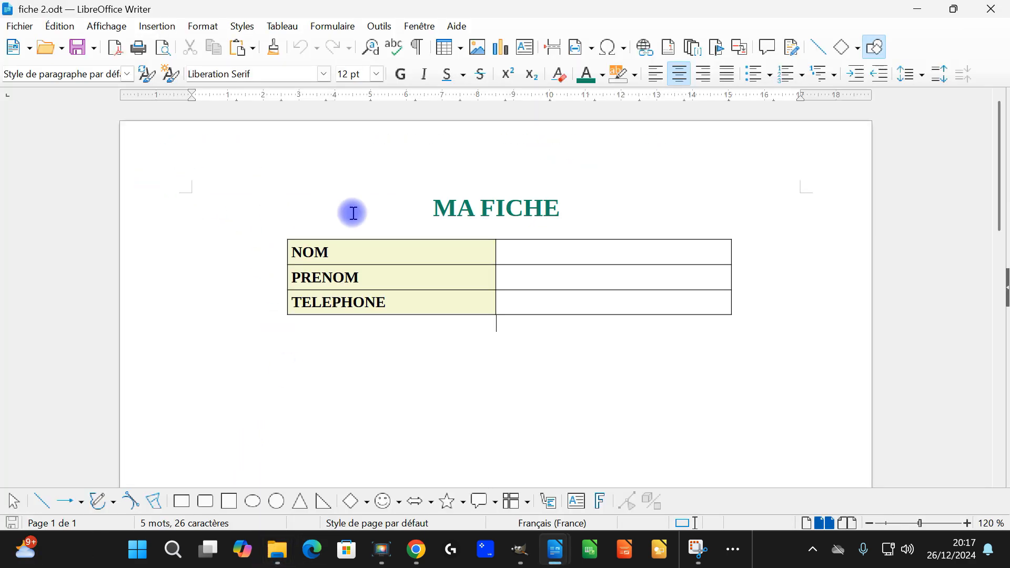
left_click(578, 256)
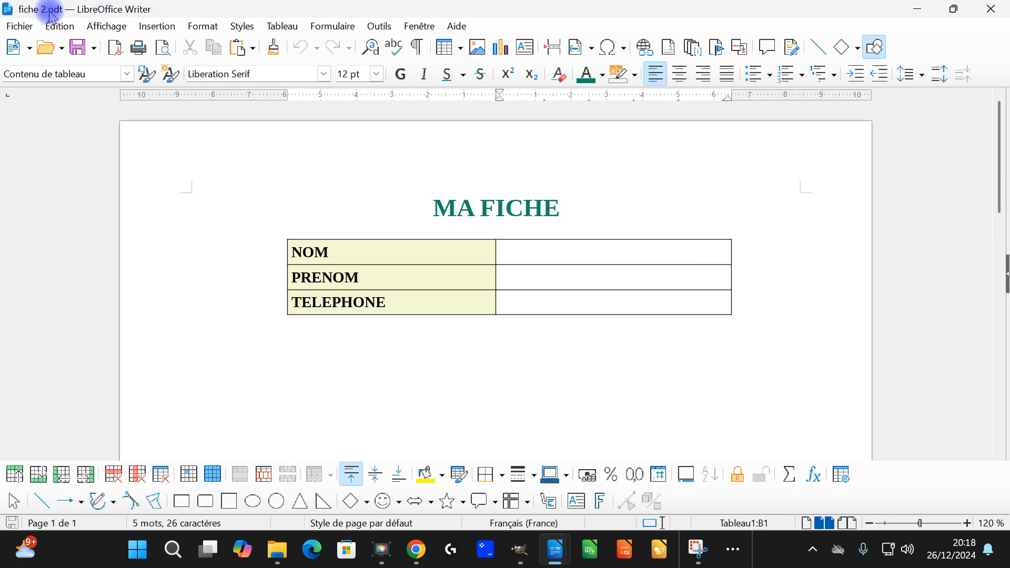
left_click(975, 10)
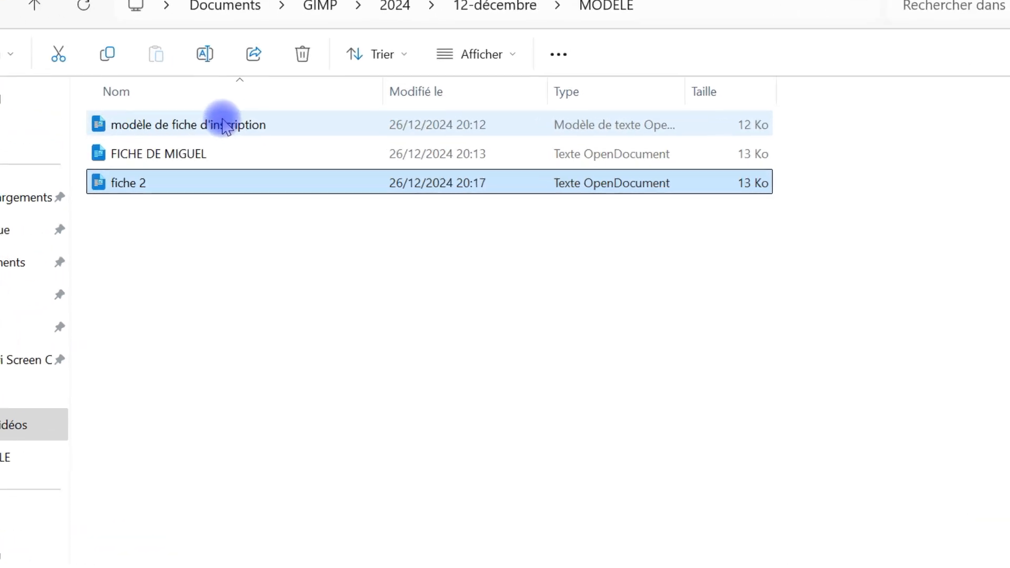
Compare the modèle de fiche d'inscription template with the text documents in the MODELE folder, using file details and large thumbnails, and restore the details view
mouse_move(225, 126)
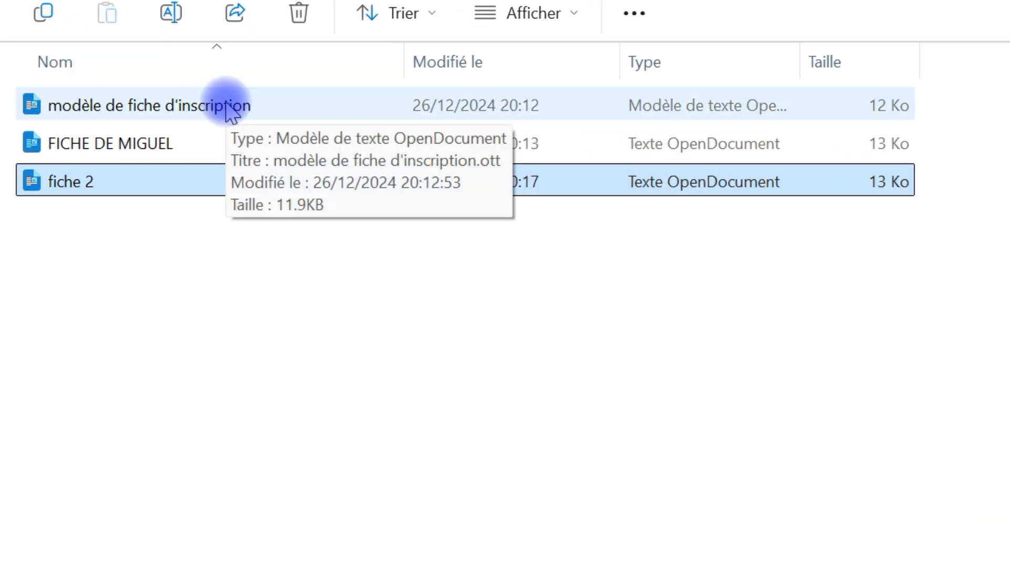
left_click(226, 105)
right_click(225, 106)
key("Escape")
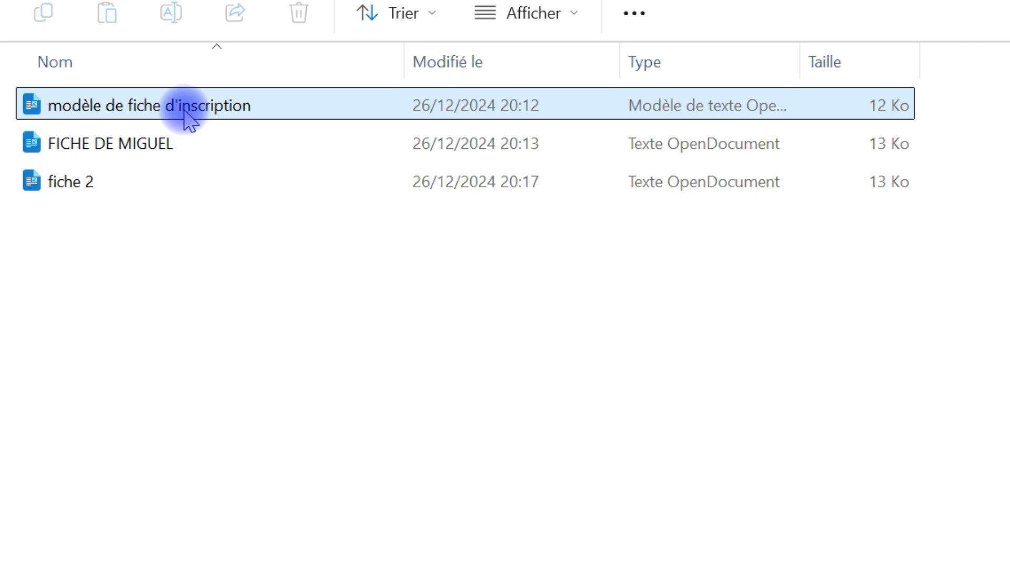
mouse_move(184, 112)
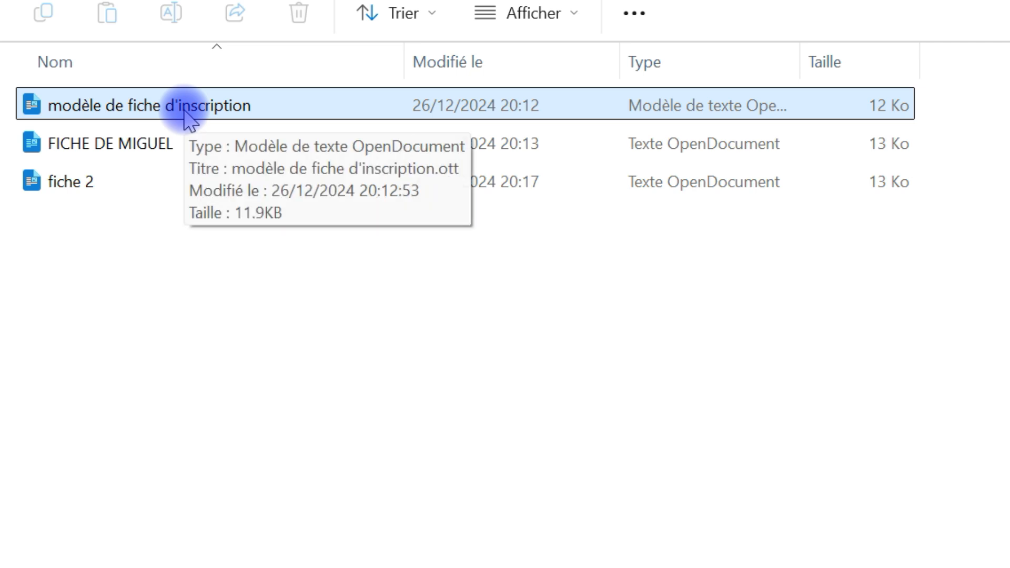
mouse_move(149, 143)
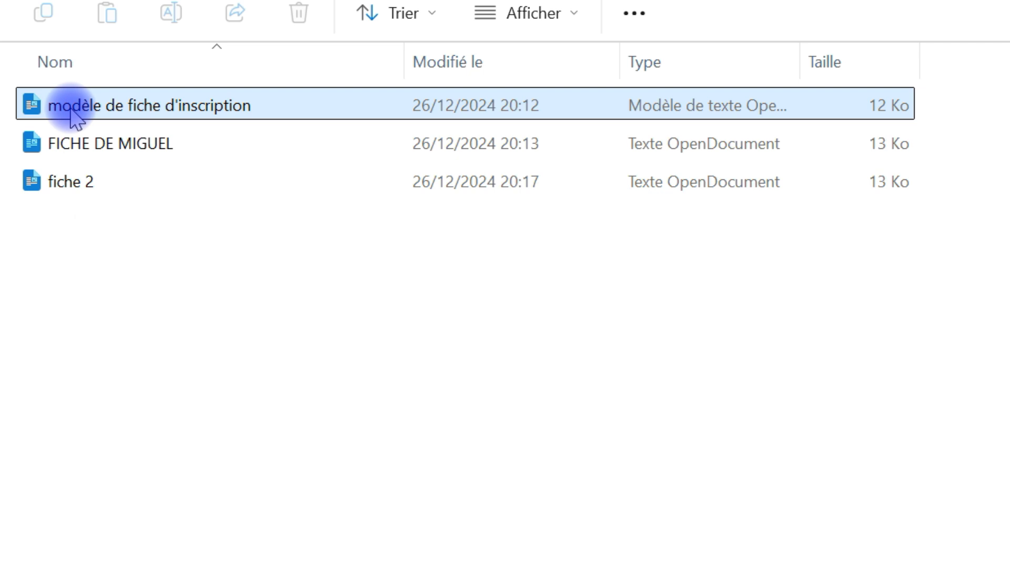
mouse_move(94, 109)
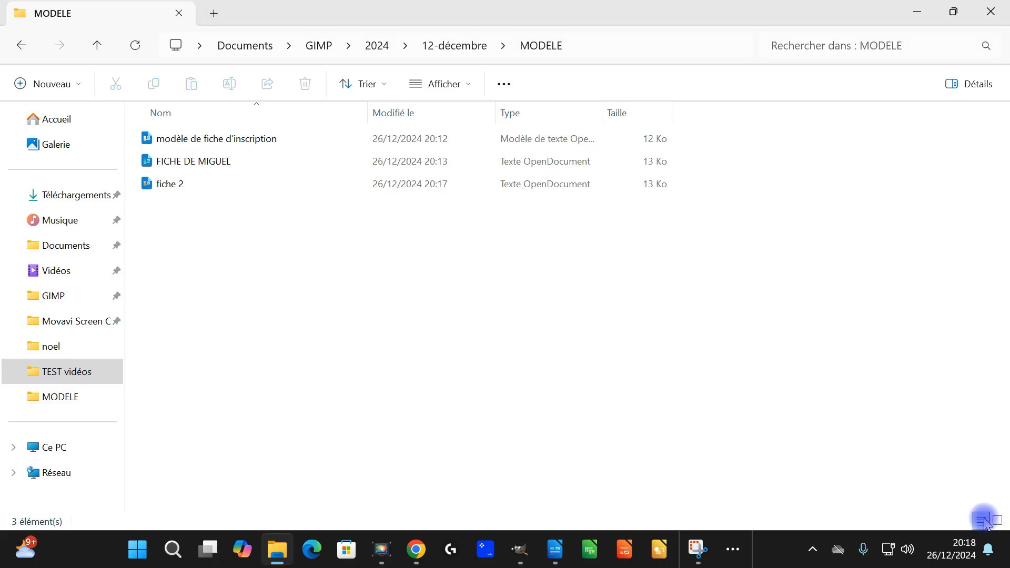
left_click(997, 521)
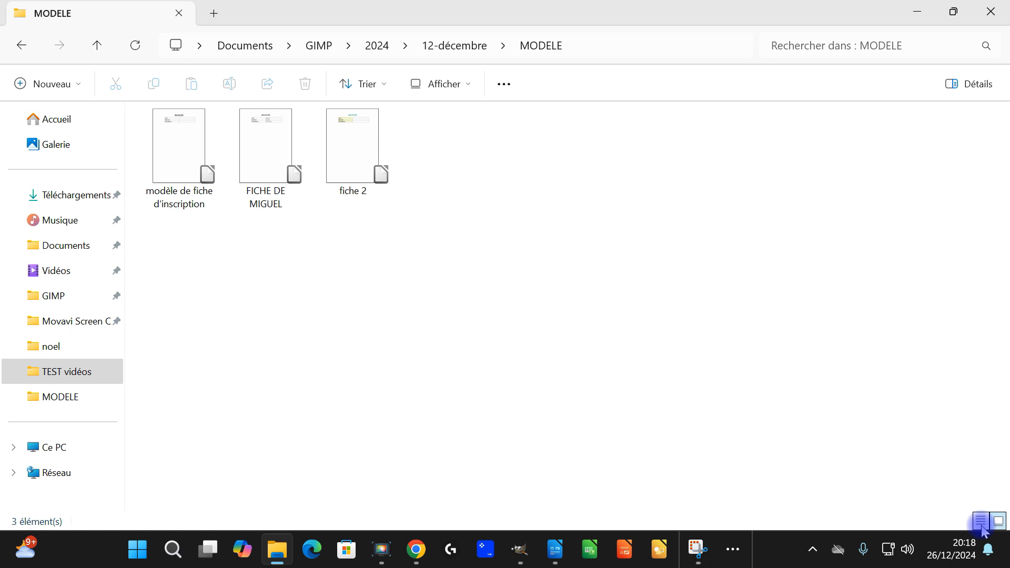
left_click(979, 521)
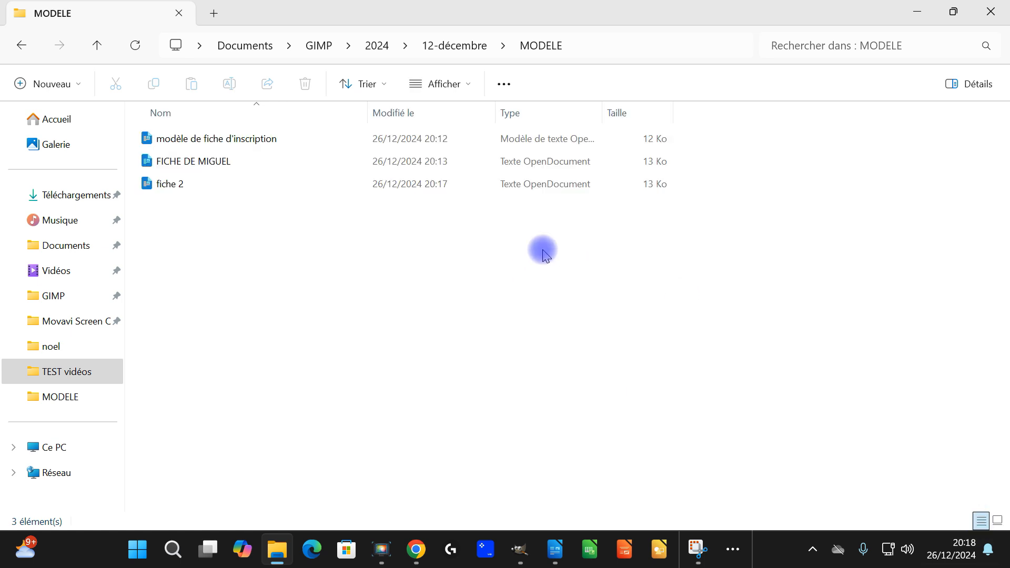